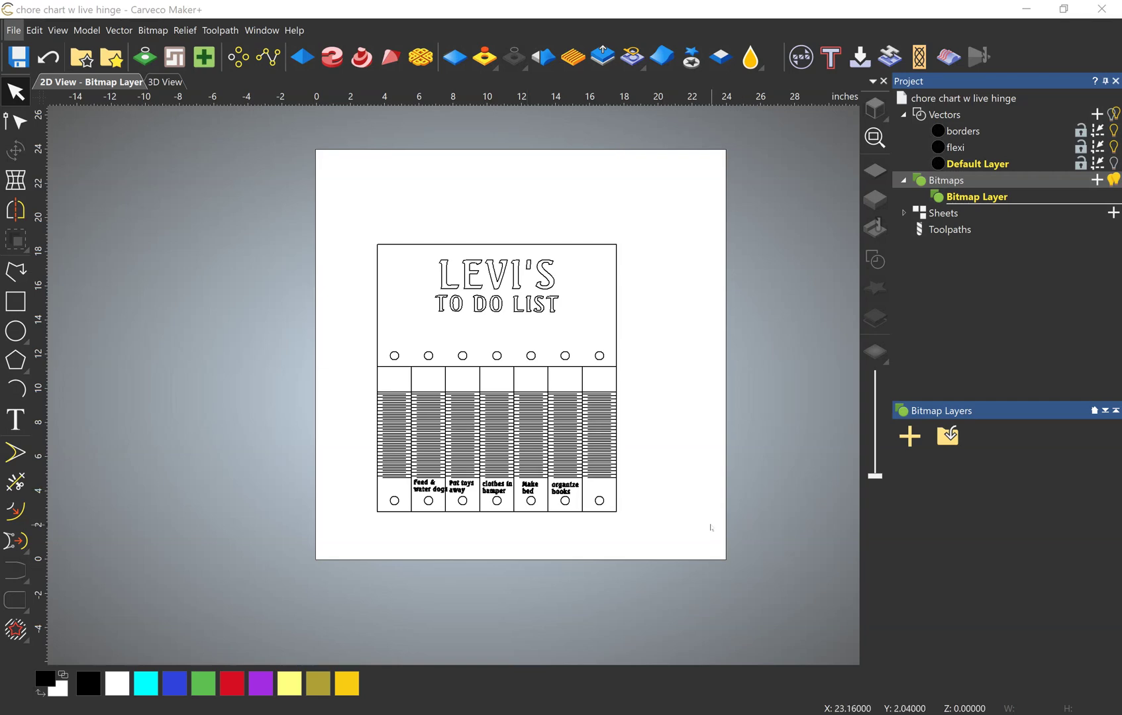
{"action": "middle_click_drag", "start_coordinate": [679, 523], "coordinate": [638, 526]}
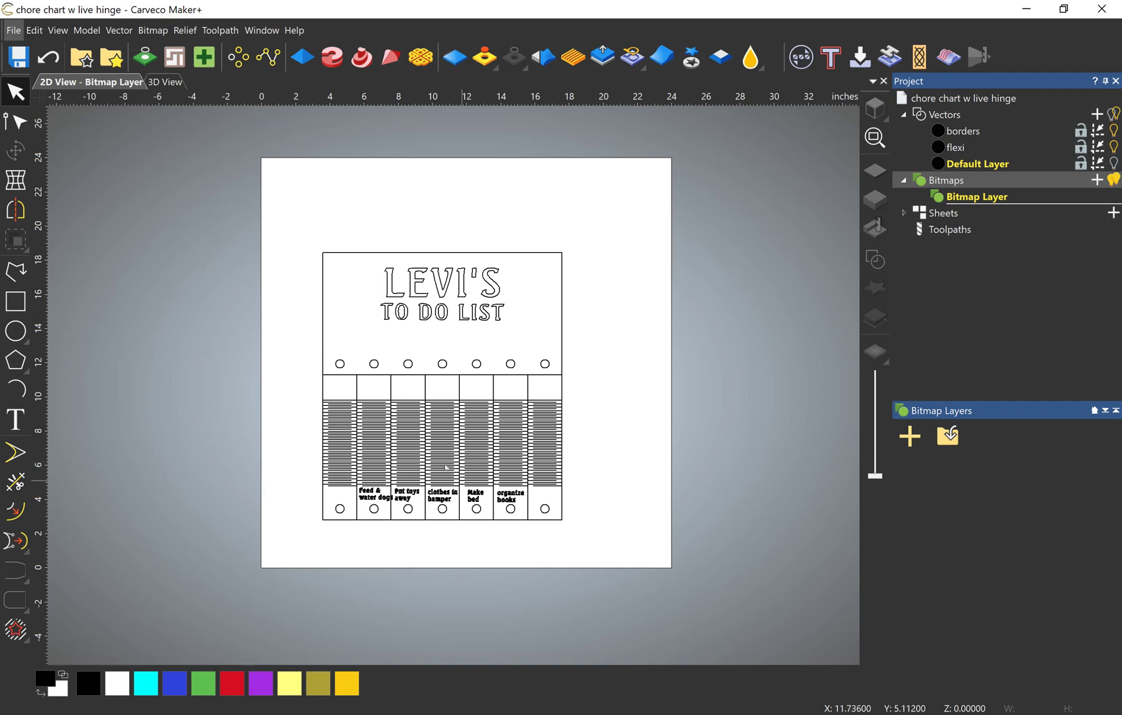
{"action": "scroll", "coordinate": [457, 371], "scroll_direction": "up", "scroll_amount": 2}
{"action": "scroll", "coordinate": [415, 343], "scroll_direction": "down", "scroll_amount": 2}
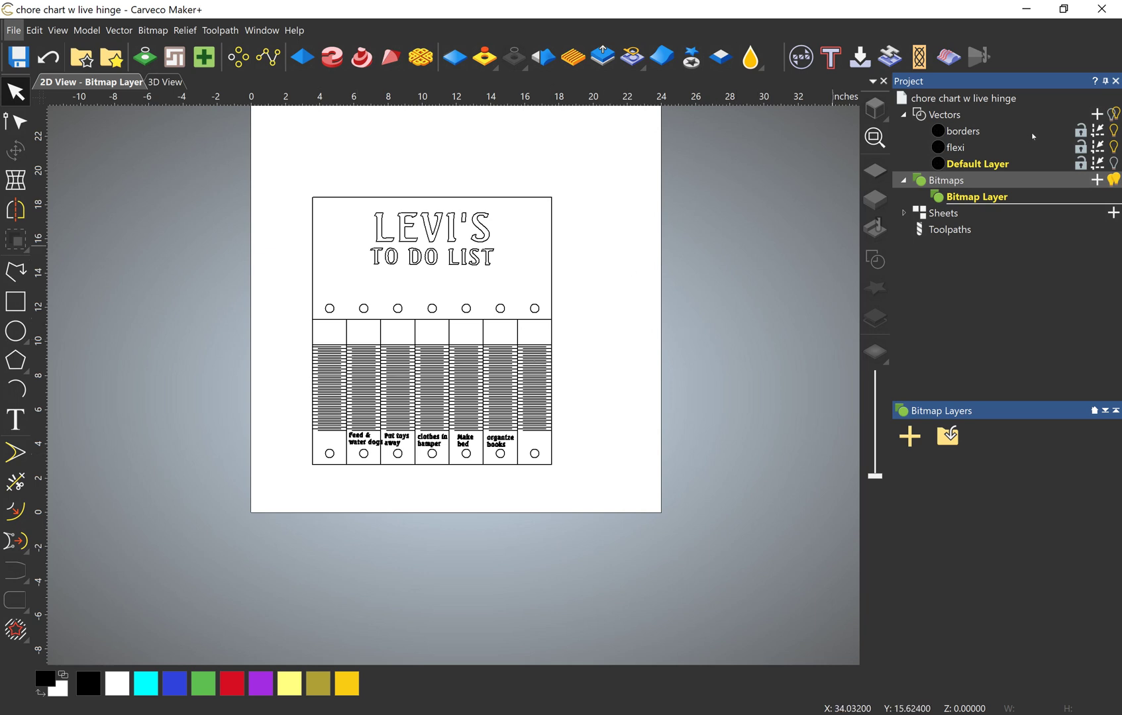
Lock and hide the borders and flexi vector layers, and select Default Layer.
{"action": "left_click", "coordinate": [1080, 130]}
{"action": "left_click", "coordinate": [1080, 146]}
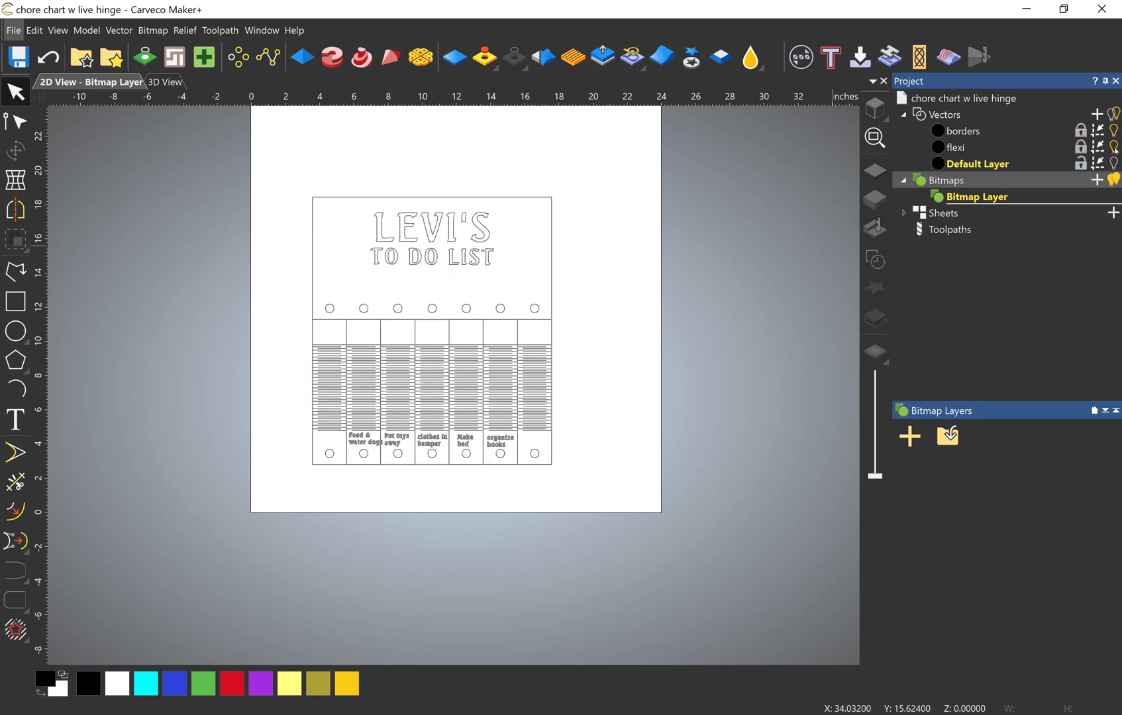
{"action": "left_click", "coordinate": [1115, 148]}
{"action": "left_click", "coordinate": [1114, 131]}
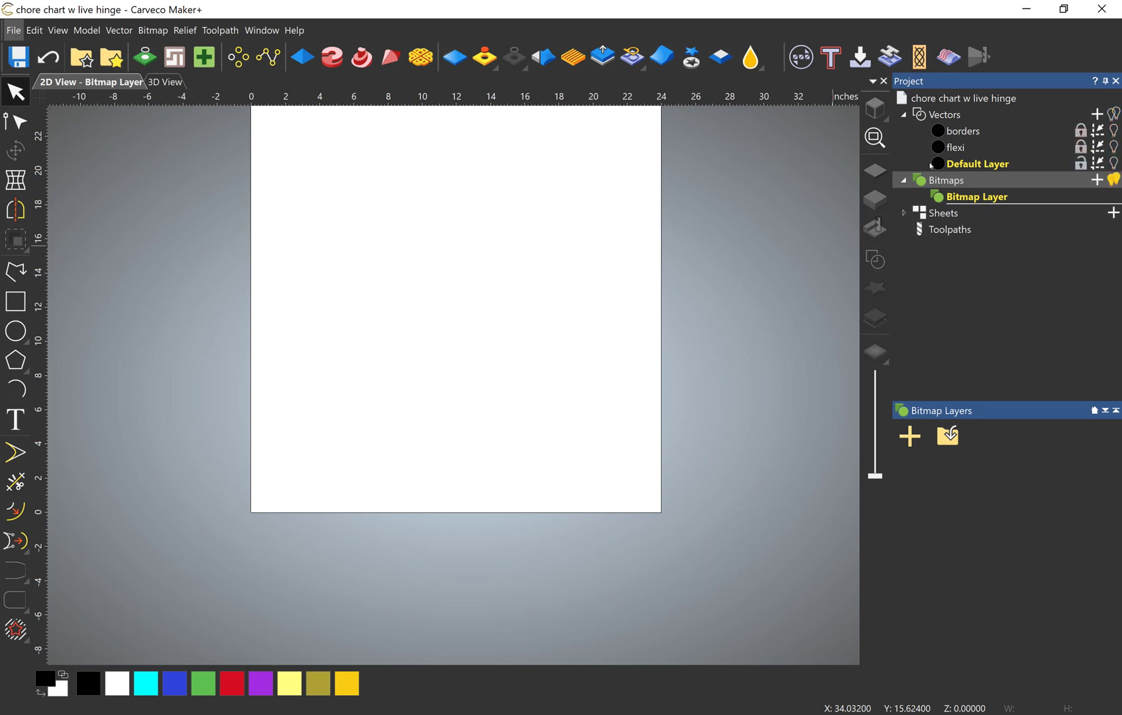
{"action": "left_click", "coordinate": [997, 165]}
Import checkmark.jpg from the Objects folder as a new bitmap layer.
{"action": "right_click", "coordinate": [945, 181]}
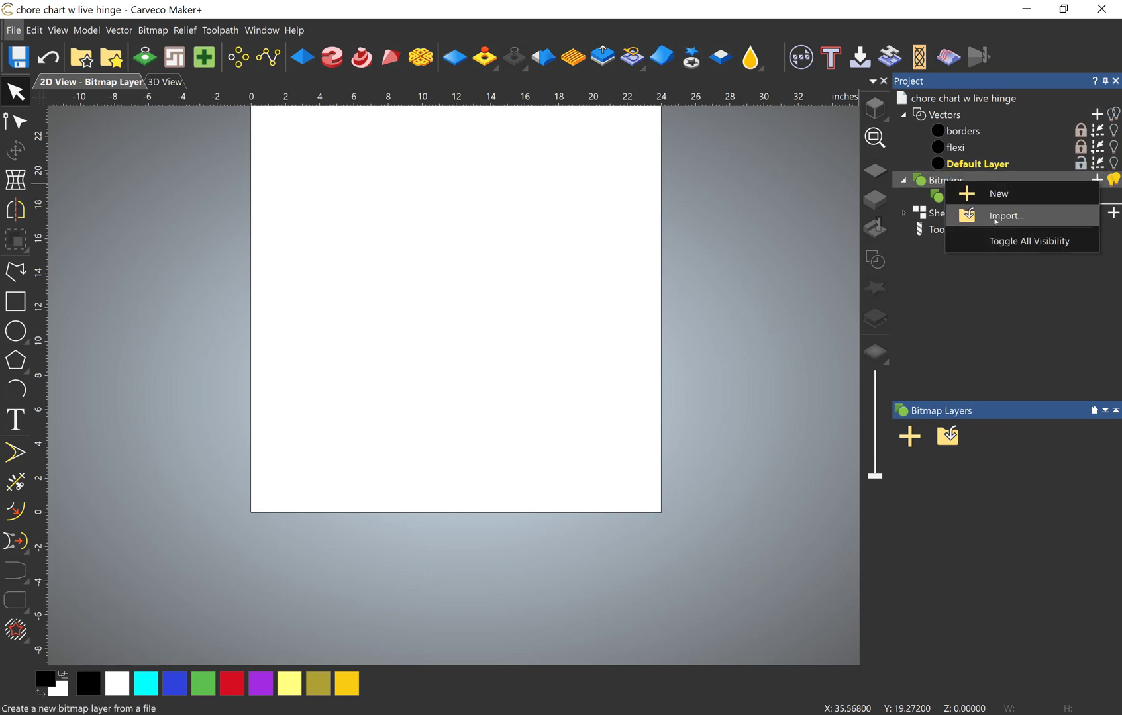
{"action": "left_click", "coordinate": [931, 183]}
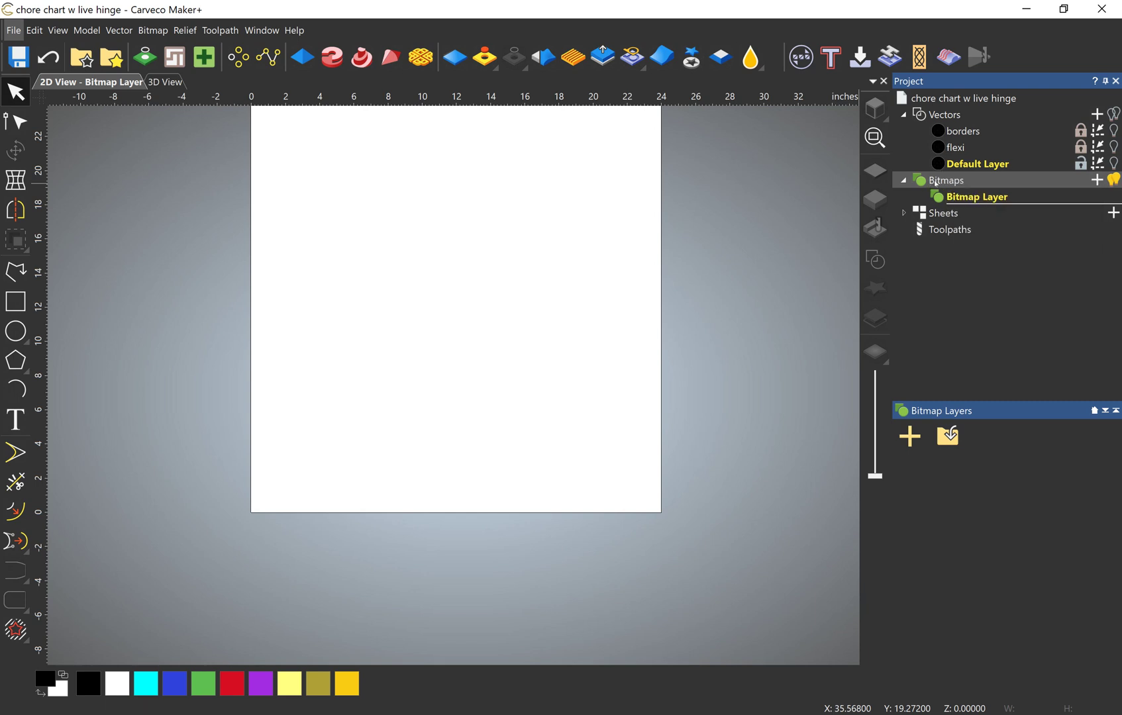
{"action": "right_click", "coordinate": [937, 183]}
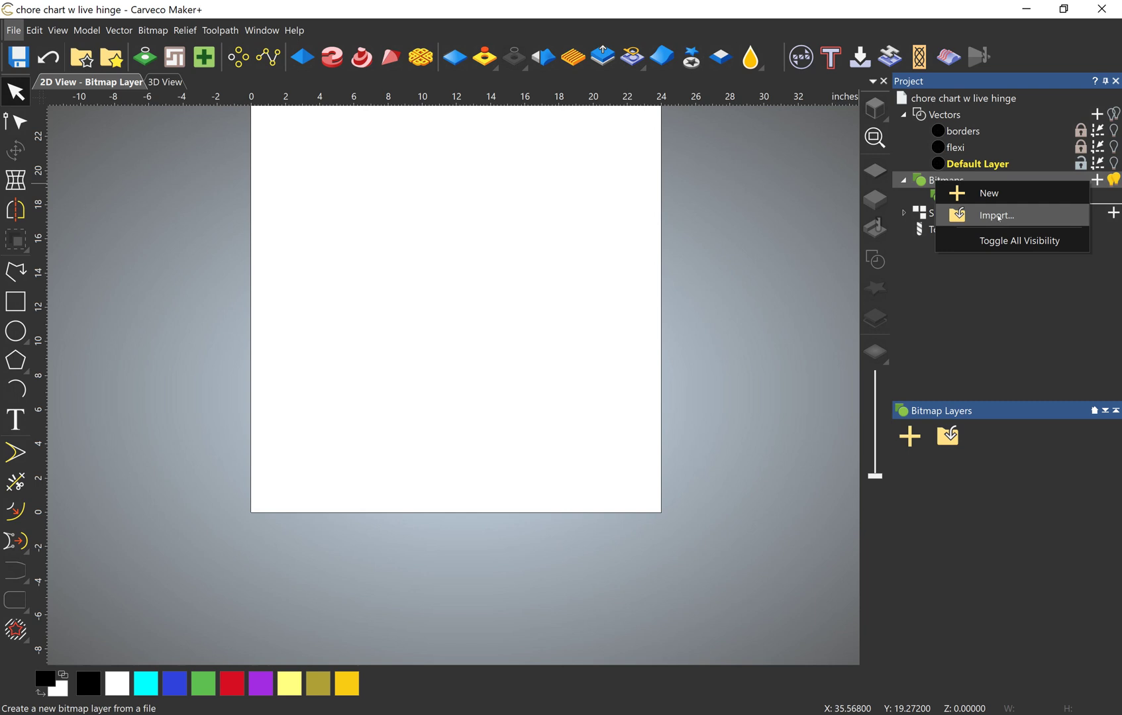
{"action": "left_click", "coordinate": [987, 215]}
{"action": "scroll", "coordinate": [494, 298], "scroll_direction": "down", "scroll_amount": 3}
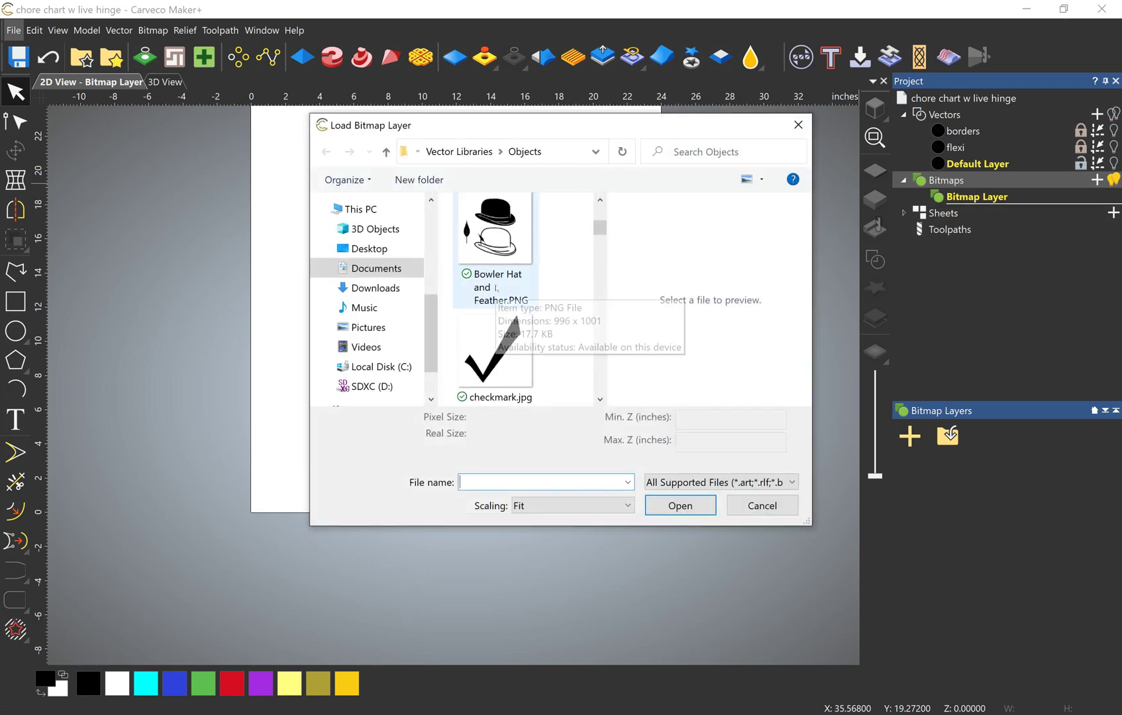
{"action": "left_click", "coordinate": [490, 344]}
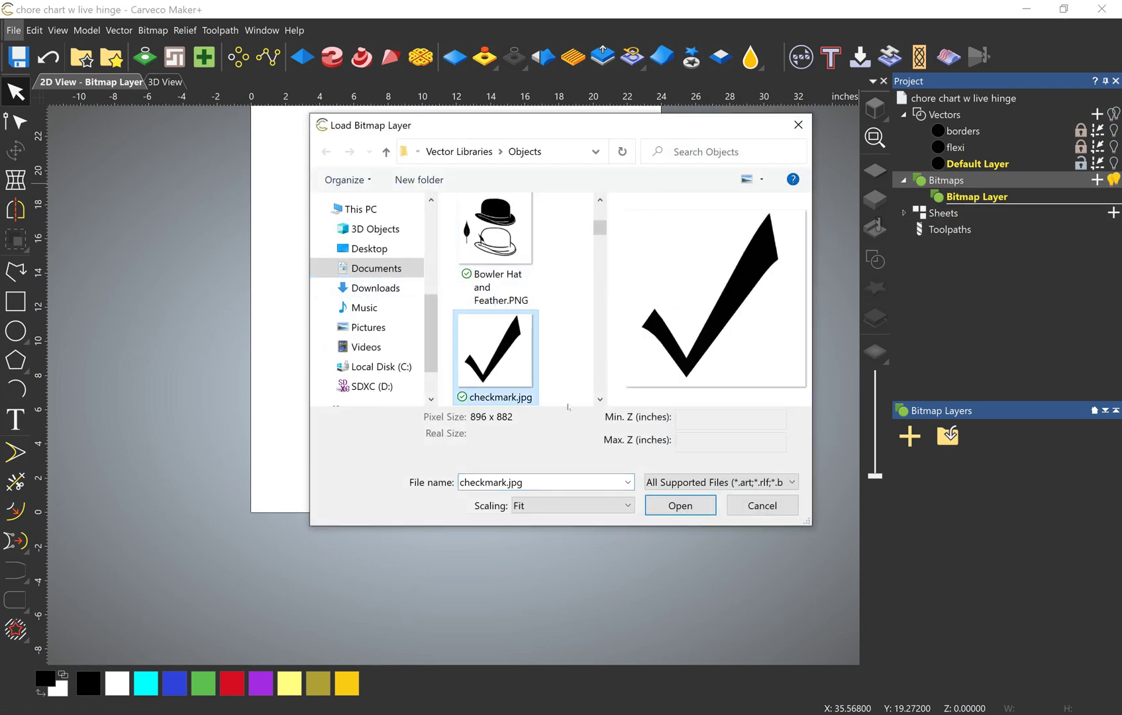
{"action": "left_click", "coordinate": [684, 505]}
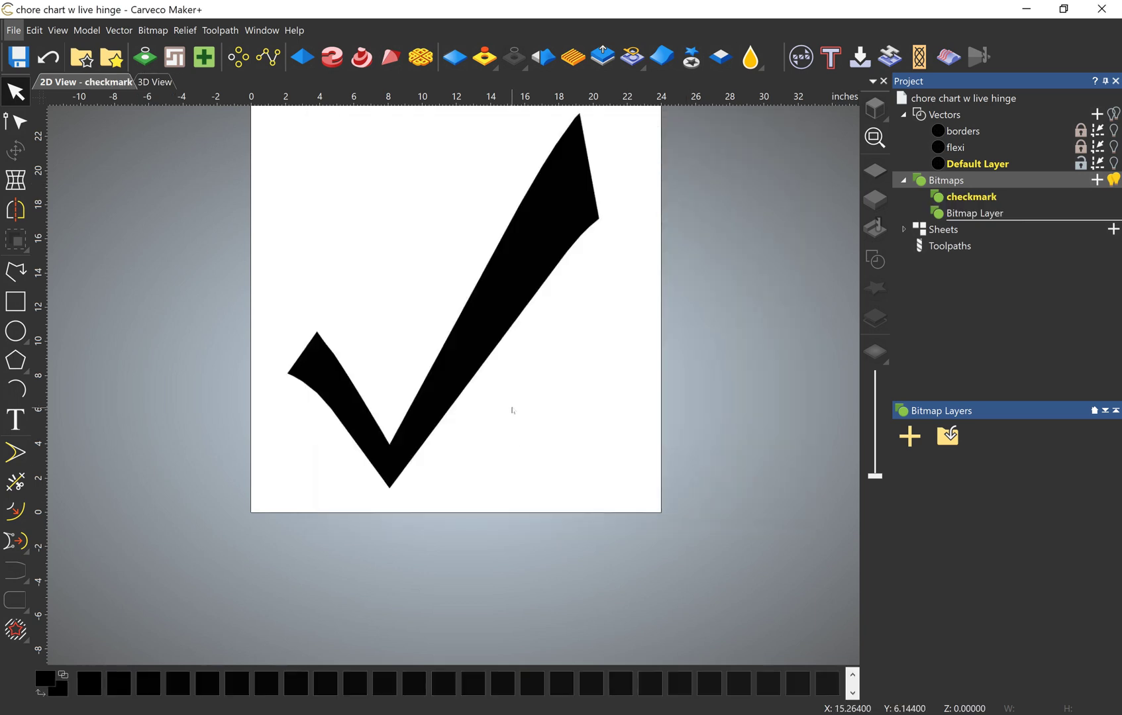
Trace the checkmark's corners with a closed polyline, with smooth polylines turned off.
{"action": "middle_click_drag", "start_coordinate": [516, 356], "coordinate": [521, 412]}
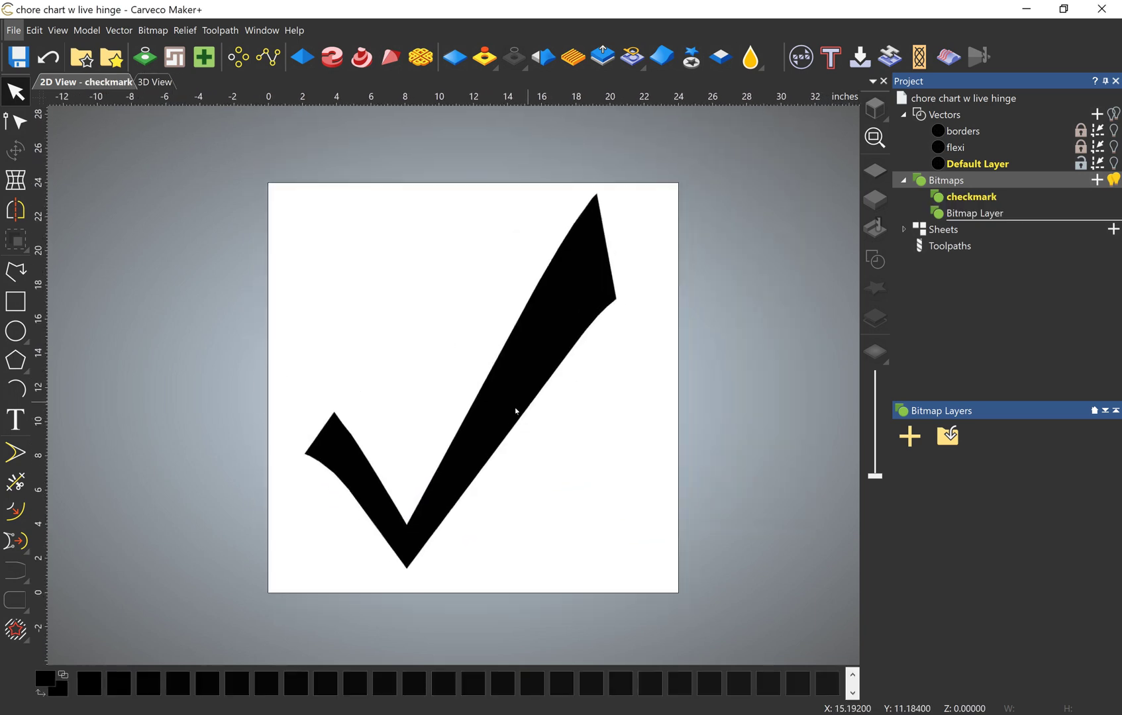
{"action": "left_click", "coordinate": [15, 271]}
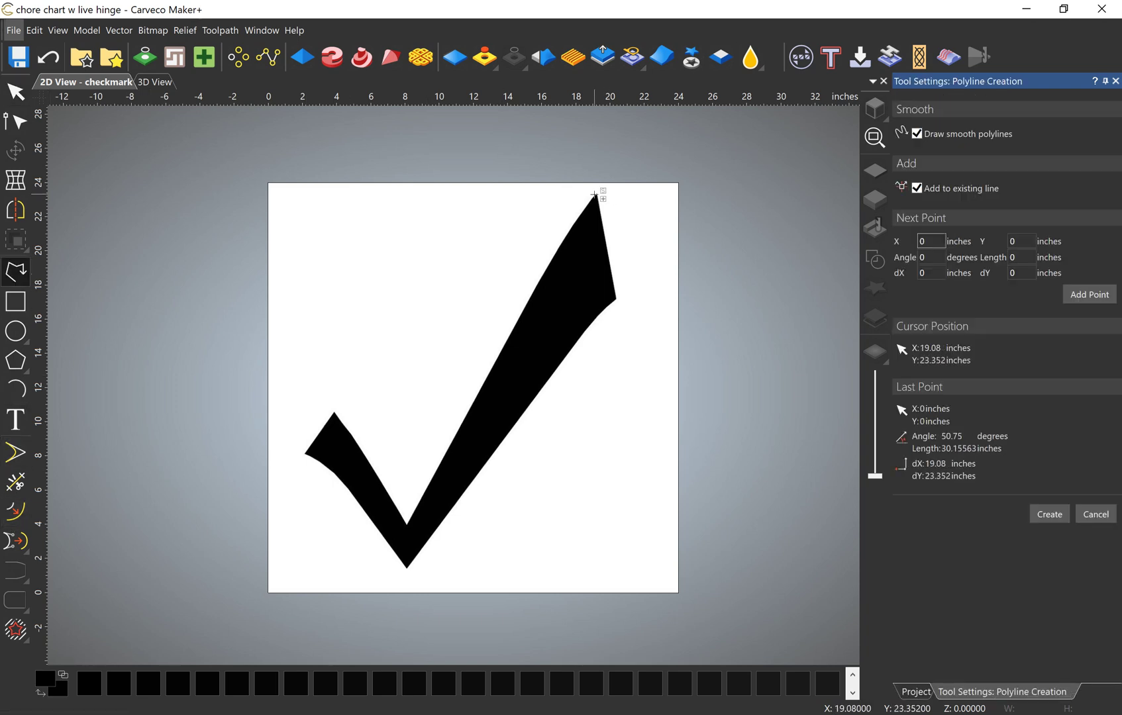
{"action": "left_click", "coordinate": [917, 133]}
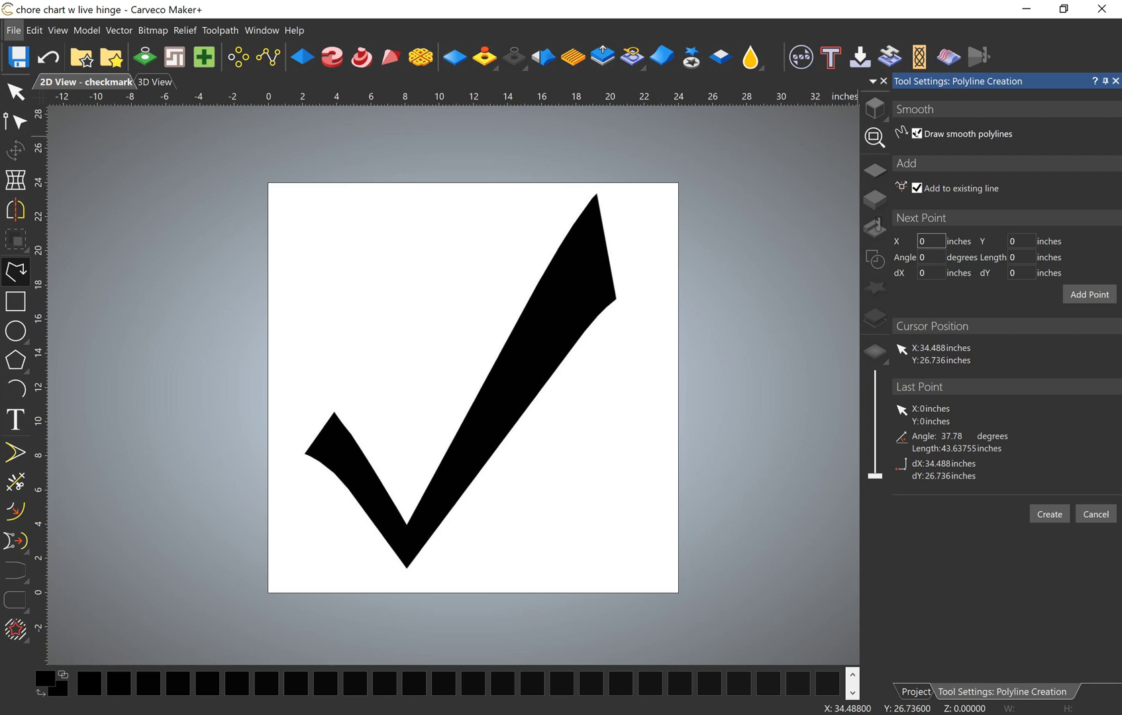
{"action": "left_click", "coordinate": [598, 192]}
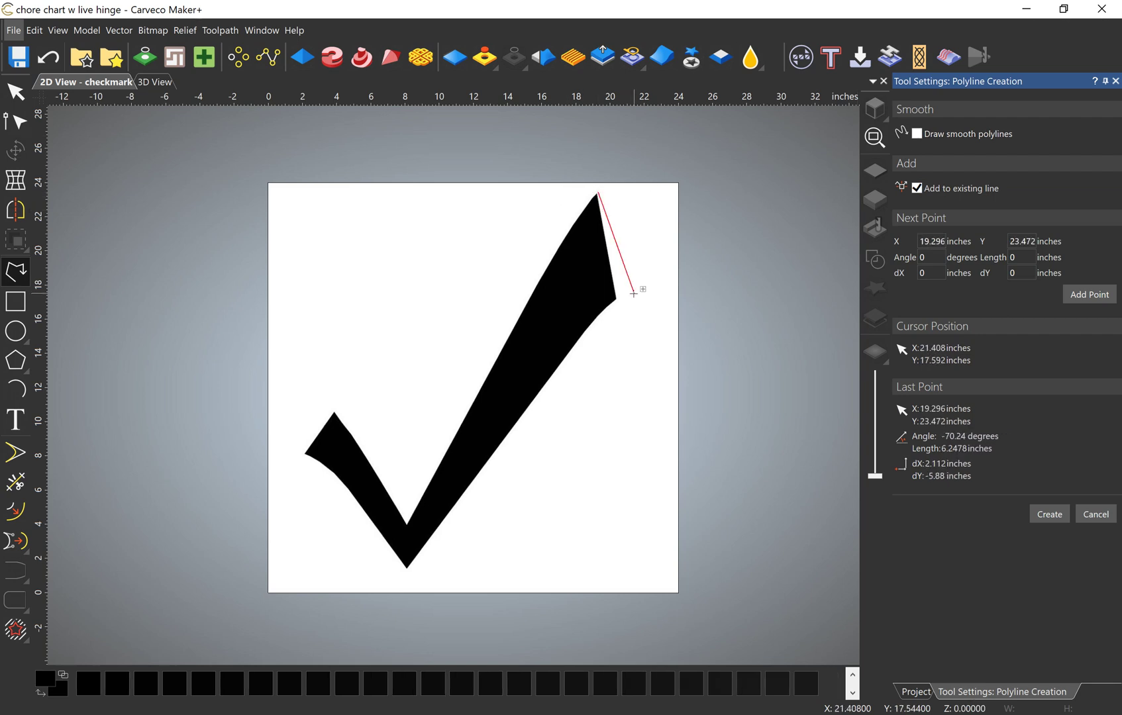
{"action": "left_click", "coordinate": [616, 298]}
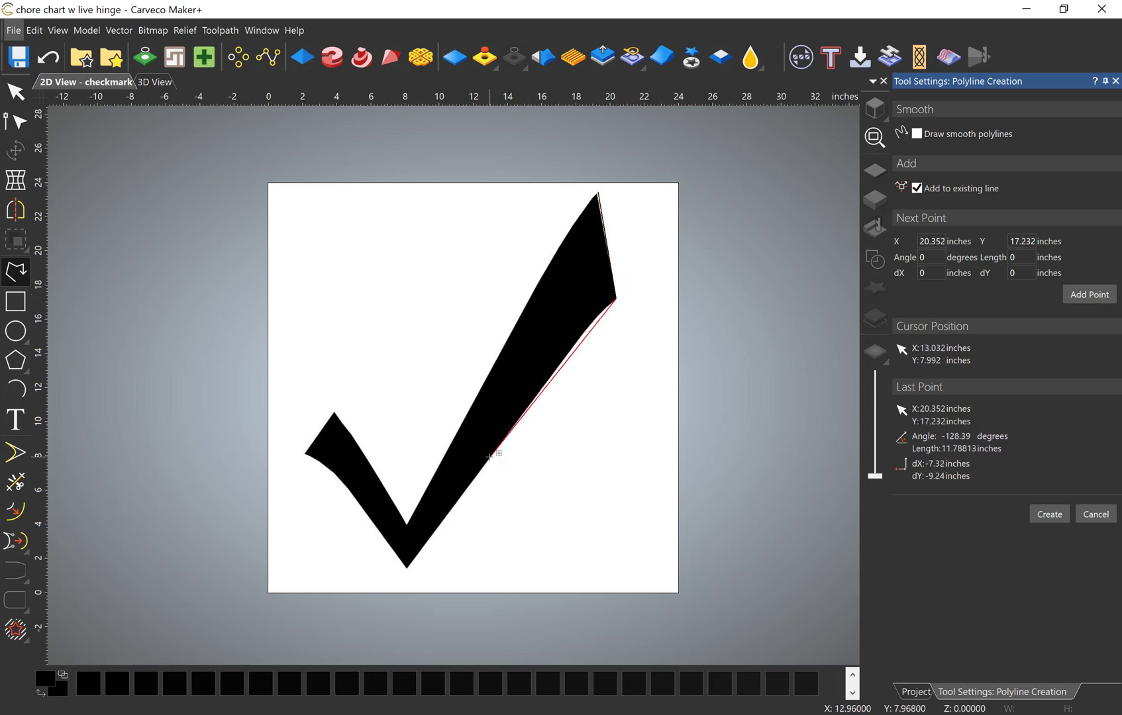
{"action": "left_click", "coordinate": [407, 567]}
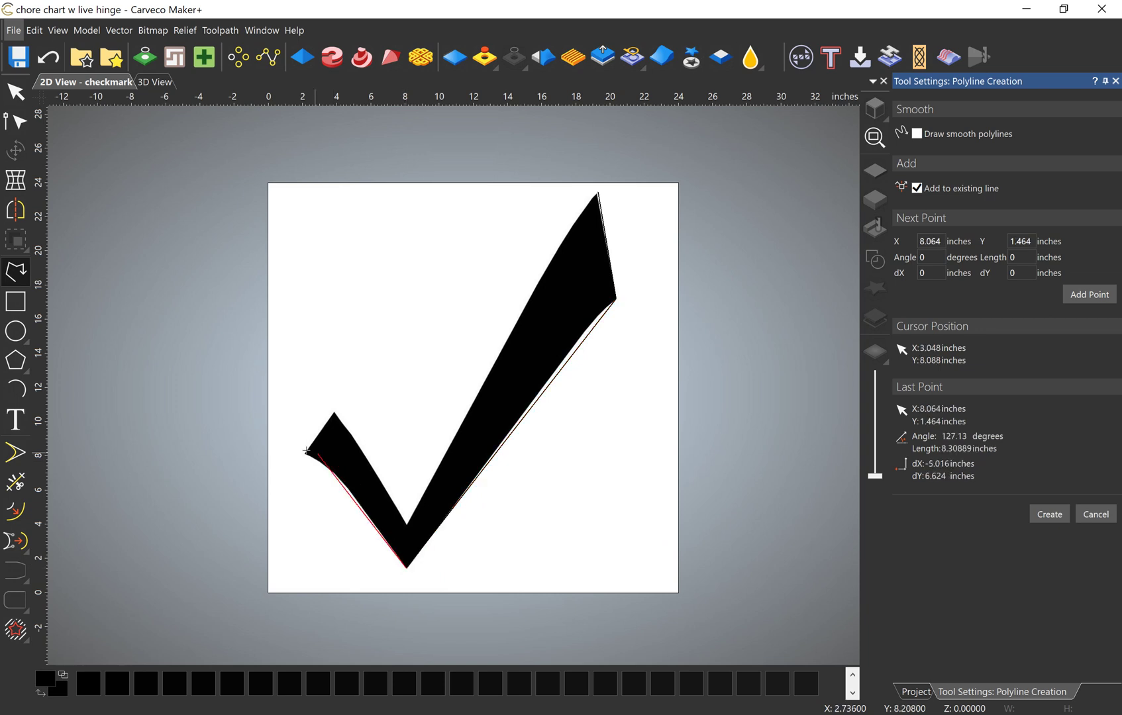
{"action": "left_click", "coordinate": [306, 455]}
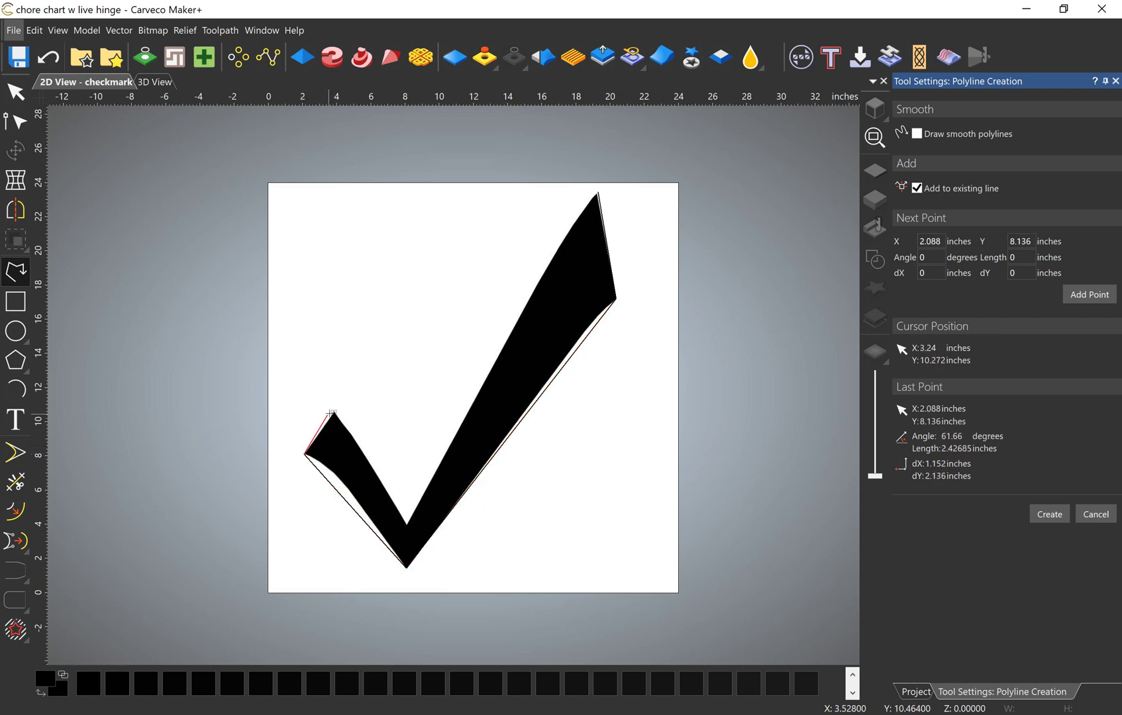
{"action": "left_click", "coordinate": [334, 410]}
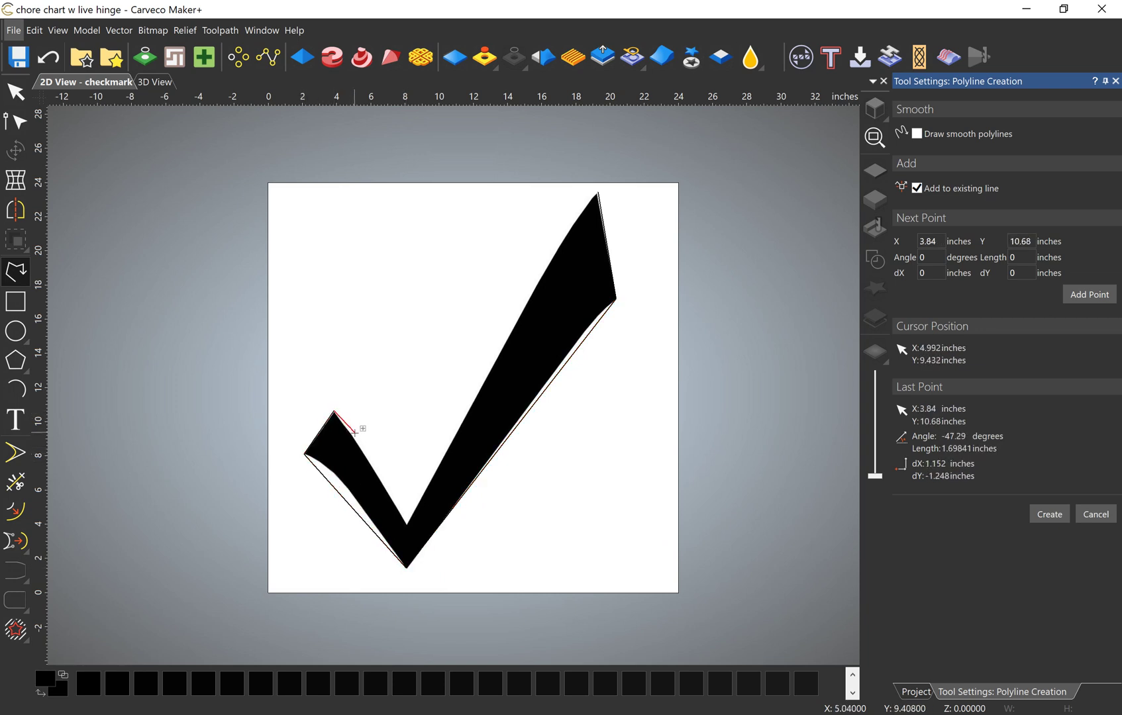
{"action": "left_click", "coordinate": [355, 439]}
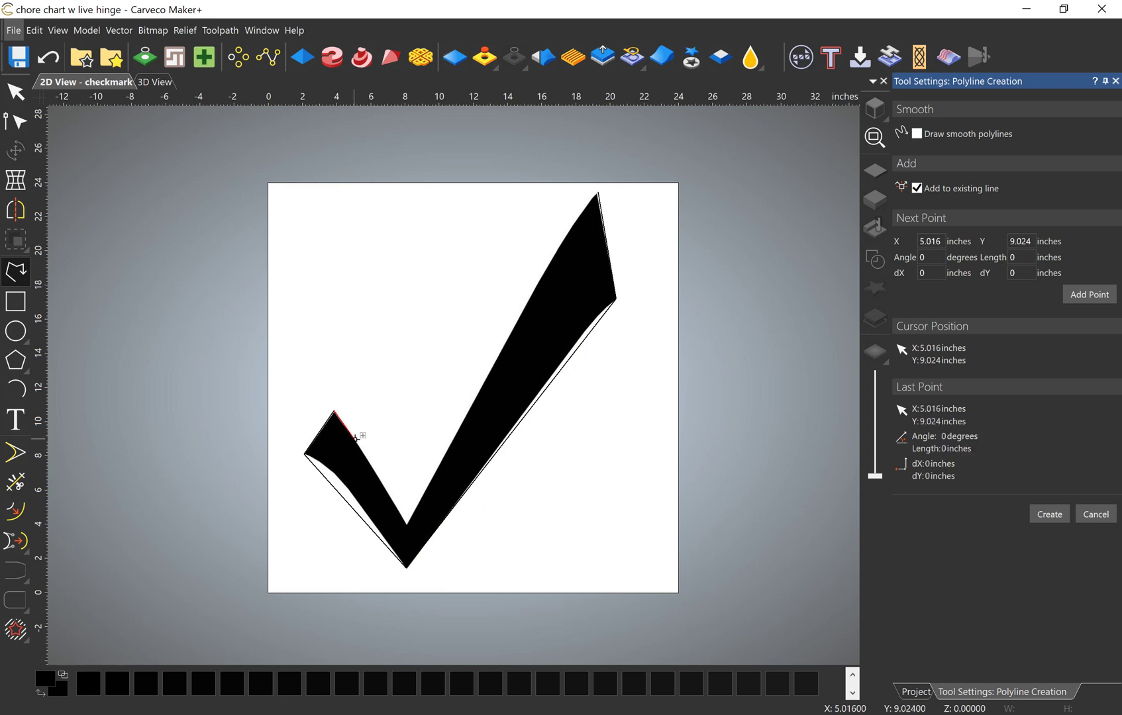
{"action": "left_click", "coordinate": [407, 523]}
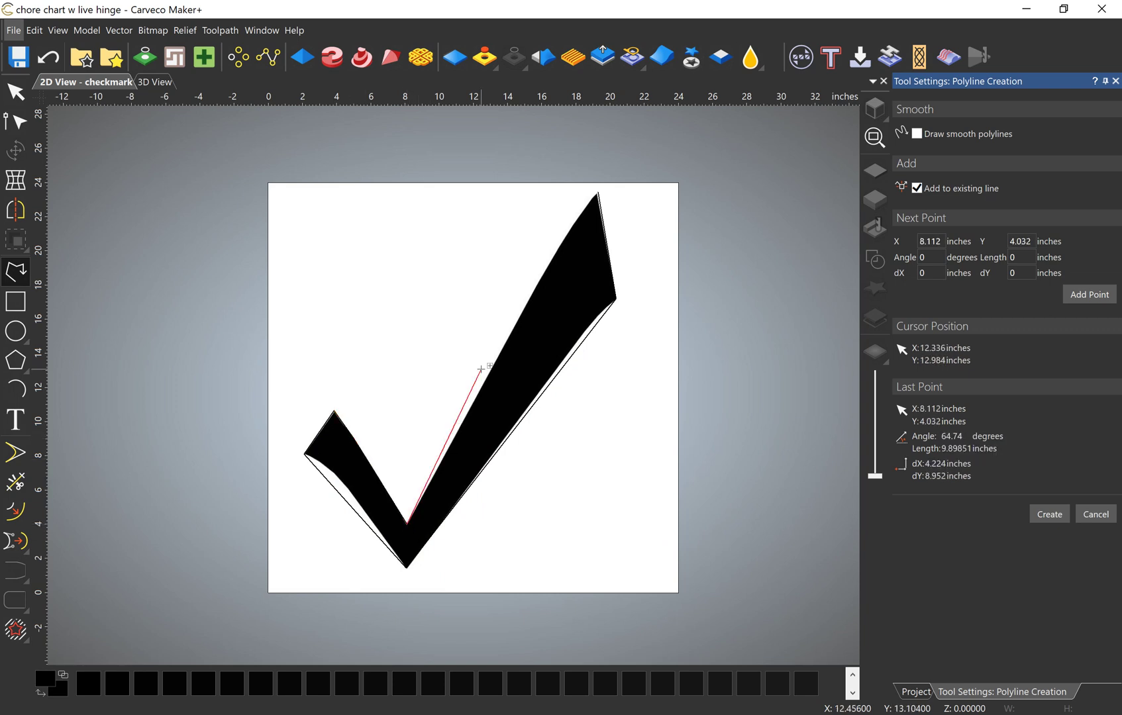
{"action": "left_click", "coordinate": [598, 192]}
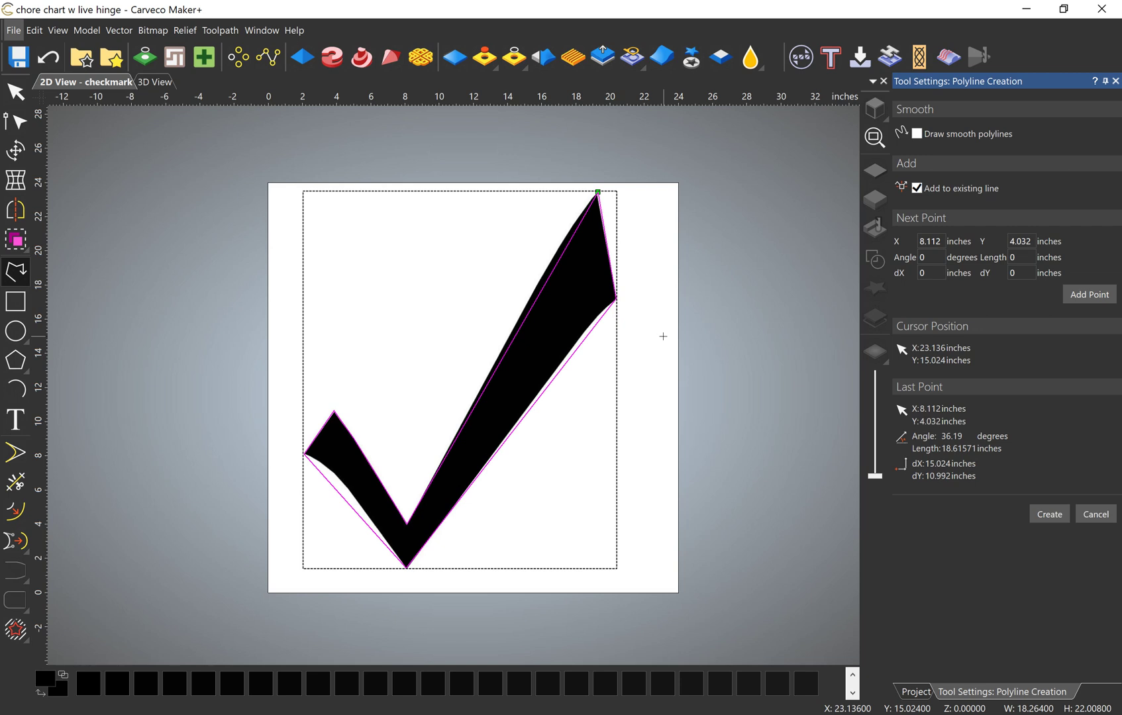
Edit the outline's nodes and smooth the nodes at the checkmark's left tip and bottom point.
{"action": "key", "text": "n"}
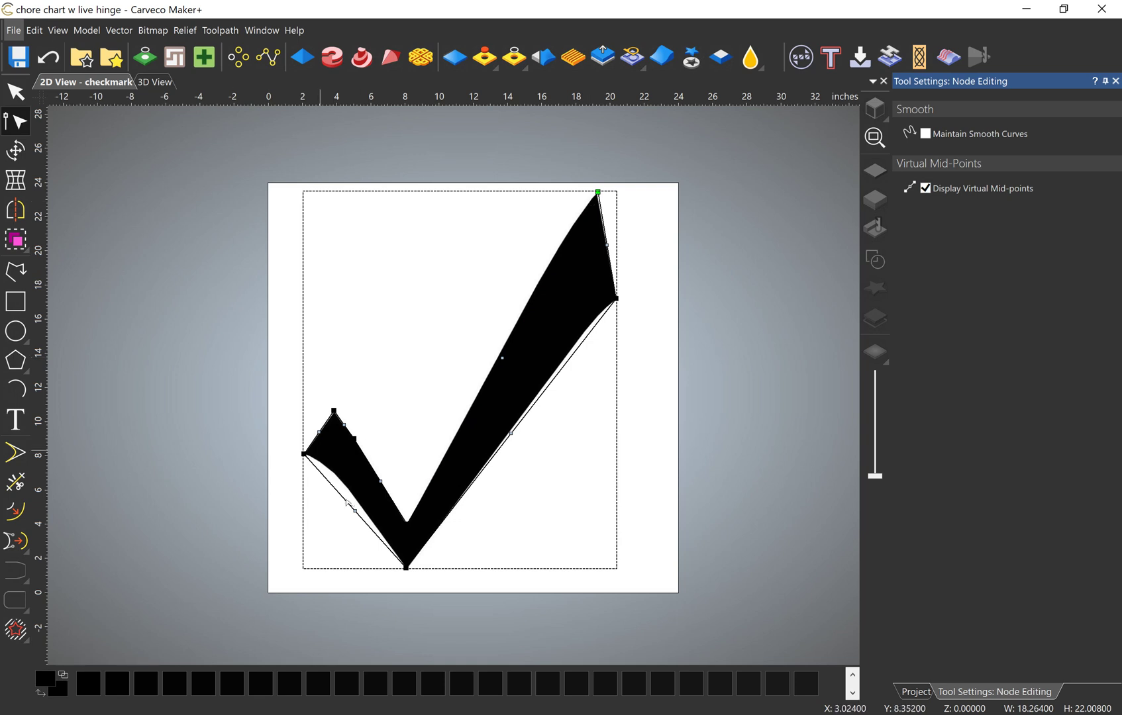
{"action": "scroll", "coordinate": [356, 513], "scroll_direction": "up", "scroll_amount": 3}
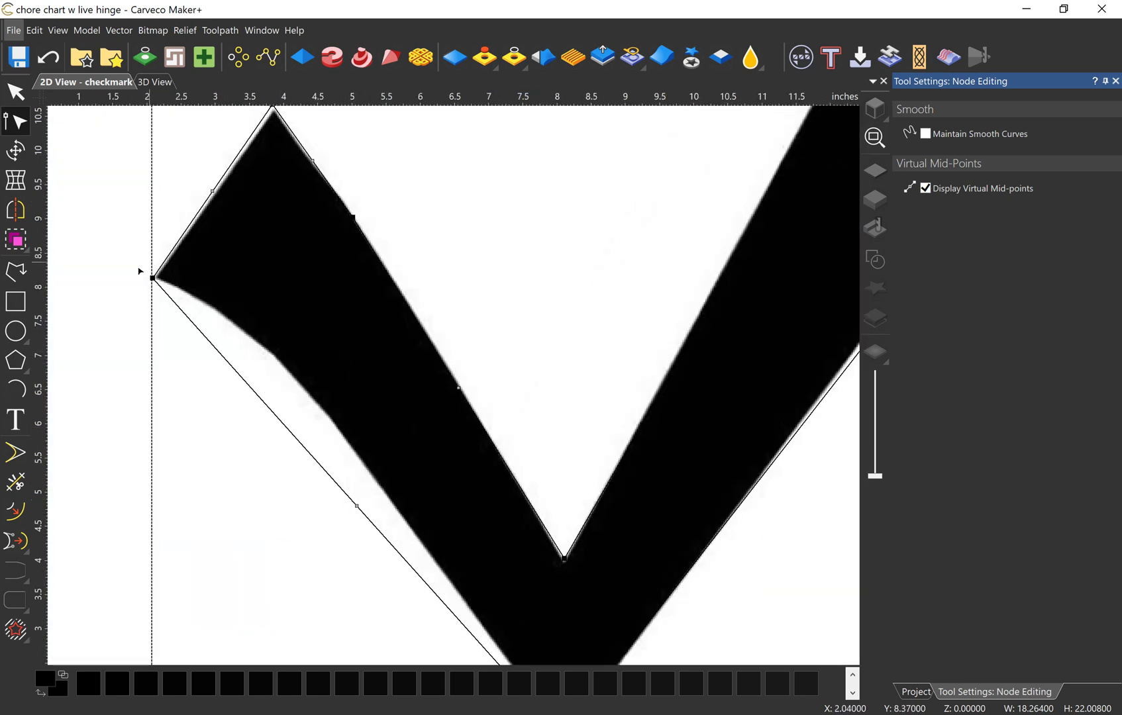
{"action": "key", "text": "s"}
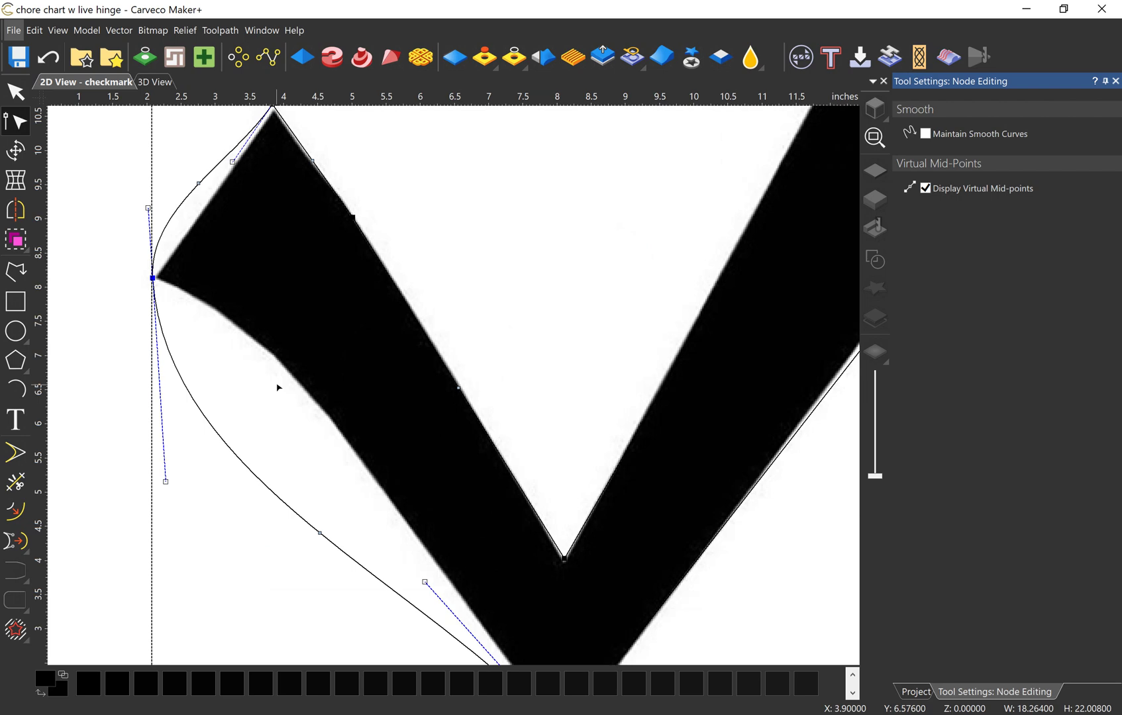
{"action": "middle_click_drag", "start_coordinate": [435, 553], "coordinate": [390, 327]}
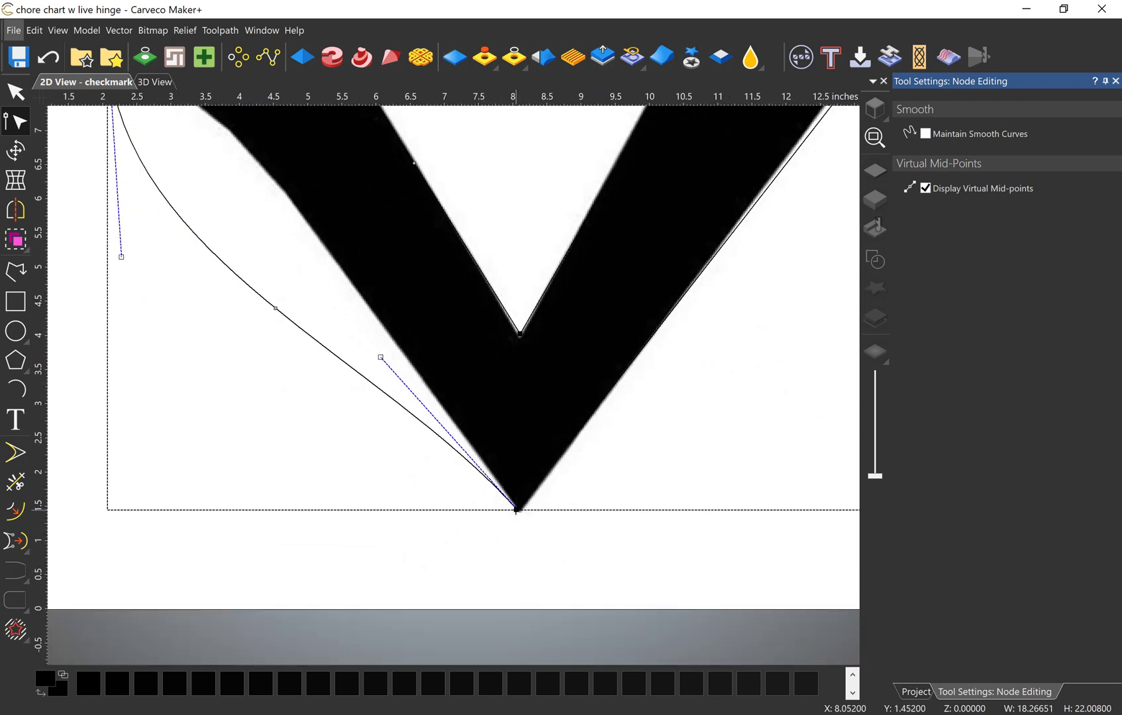
{"action": "left_click", "coordinate": [517, 510]}
{"action": "key", "text": "s"}
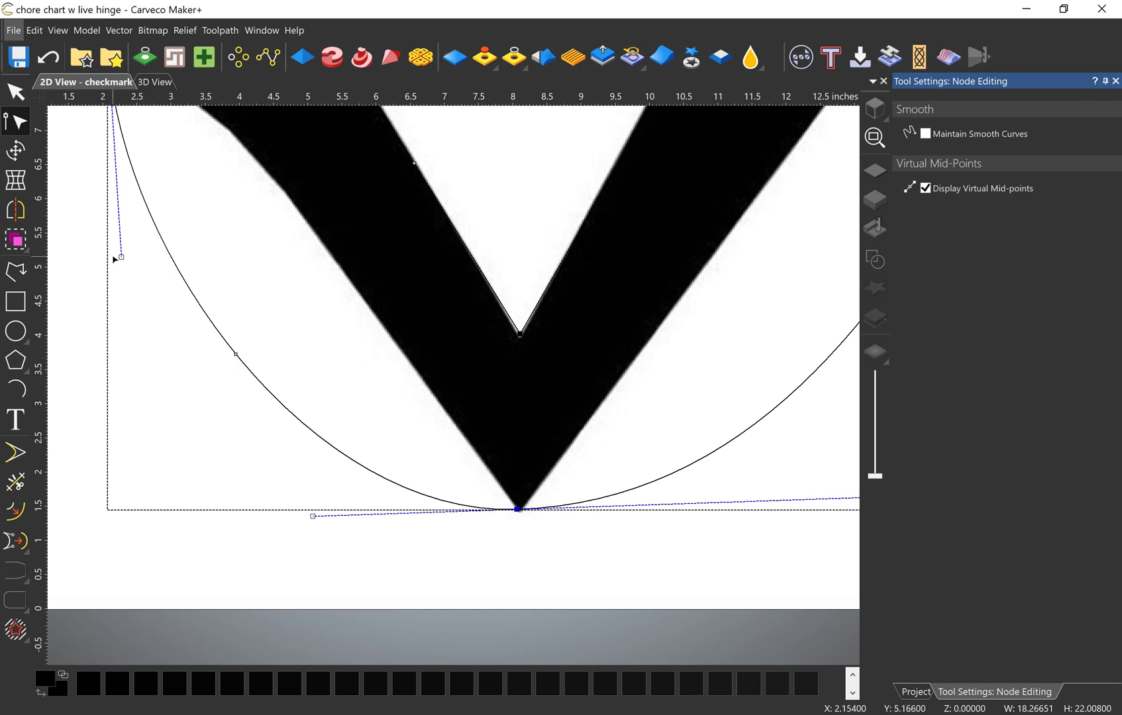
Fade the checkmark bitmap and adjust the curve handles to fit the outline along the short arm's lower edge.
{"action": "left_click_drag", "start_coordinate": [121, 256], "coordinate": [385, 158]}
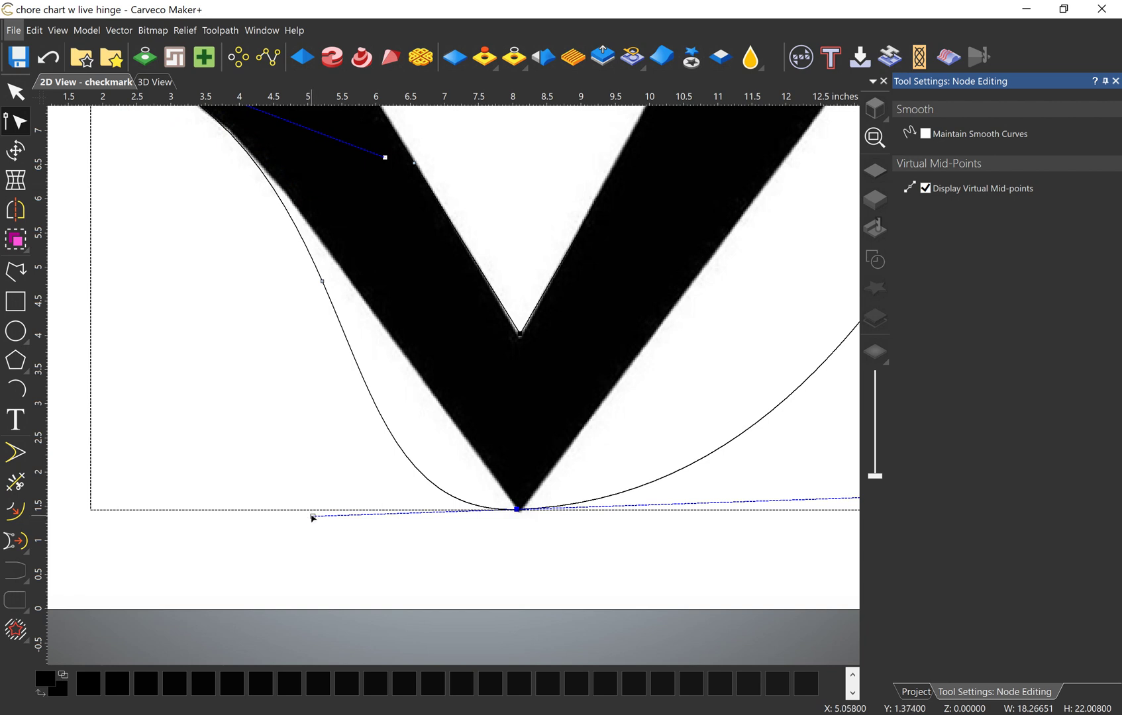
{"action": "left_click_drag", "start_coordinate": [313, 517], "coordinate": [392, 348]}
{"action": "scroll", "coordinate": [385, 353], "scroll_direction": "down", "scroll_amount": 3}
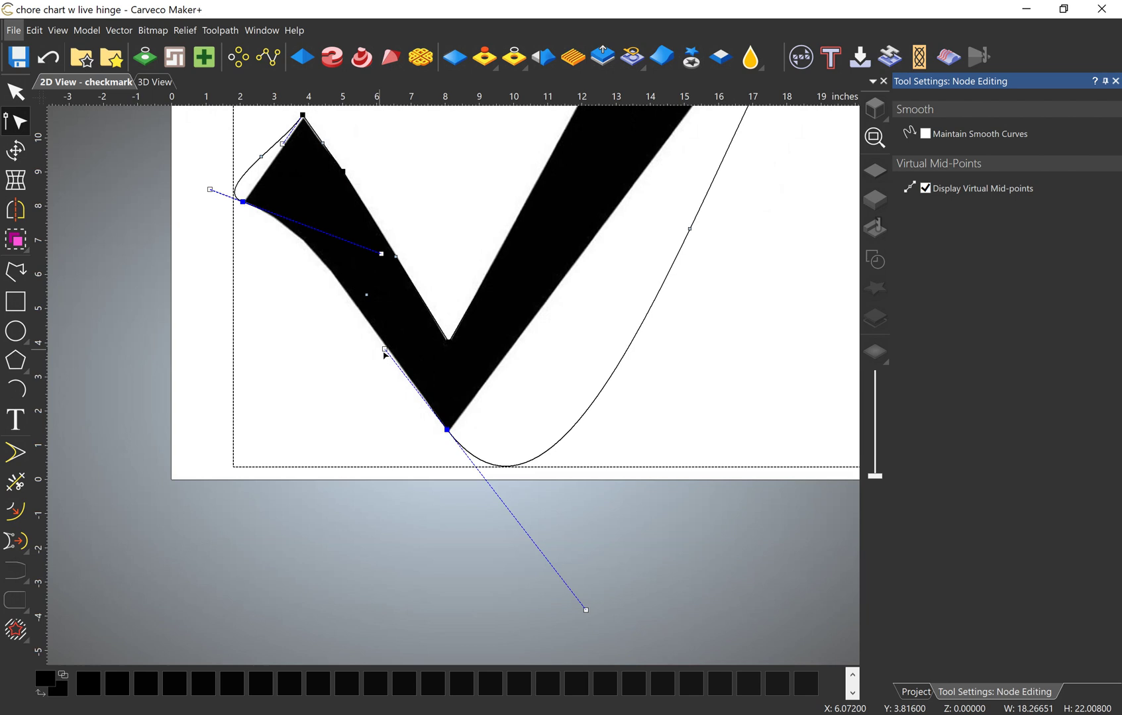
{"action": "left_click_drag", "start_coordinate": [878, 476], "coordinate": [885, 398]}
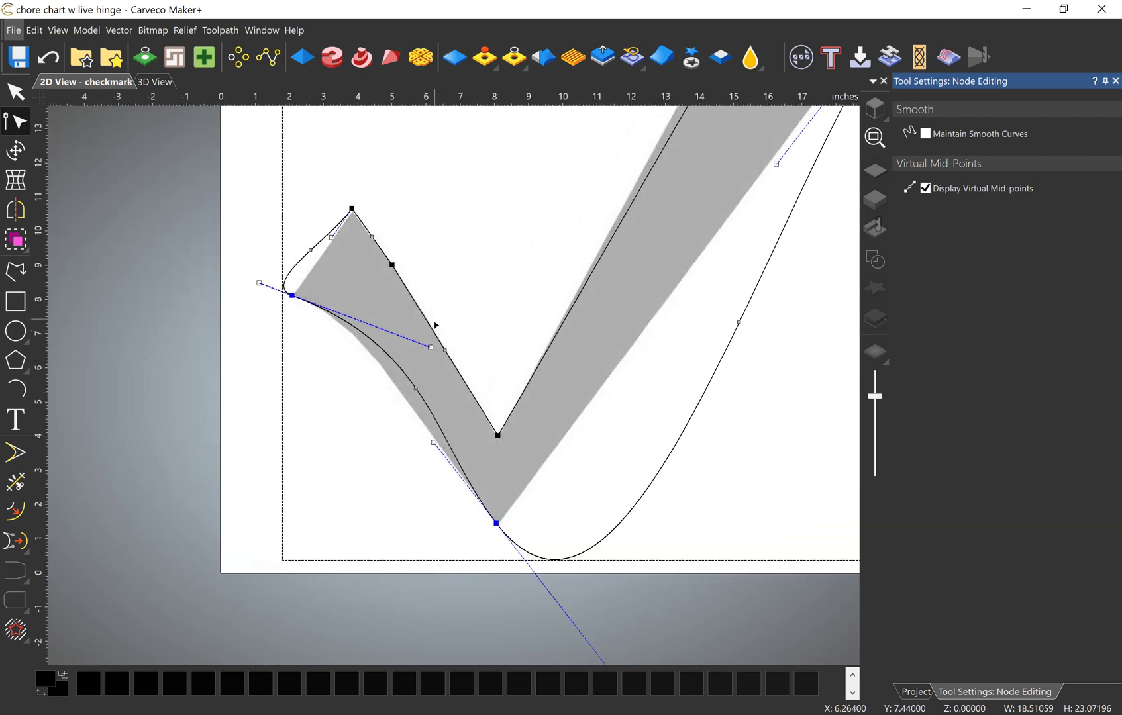
{"action": "left_click_drag", "start_coordinate": [431, 347], "coordinate": [408, 376]}
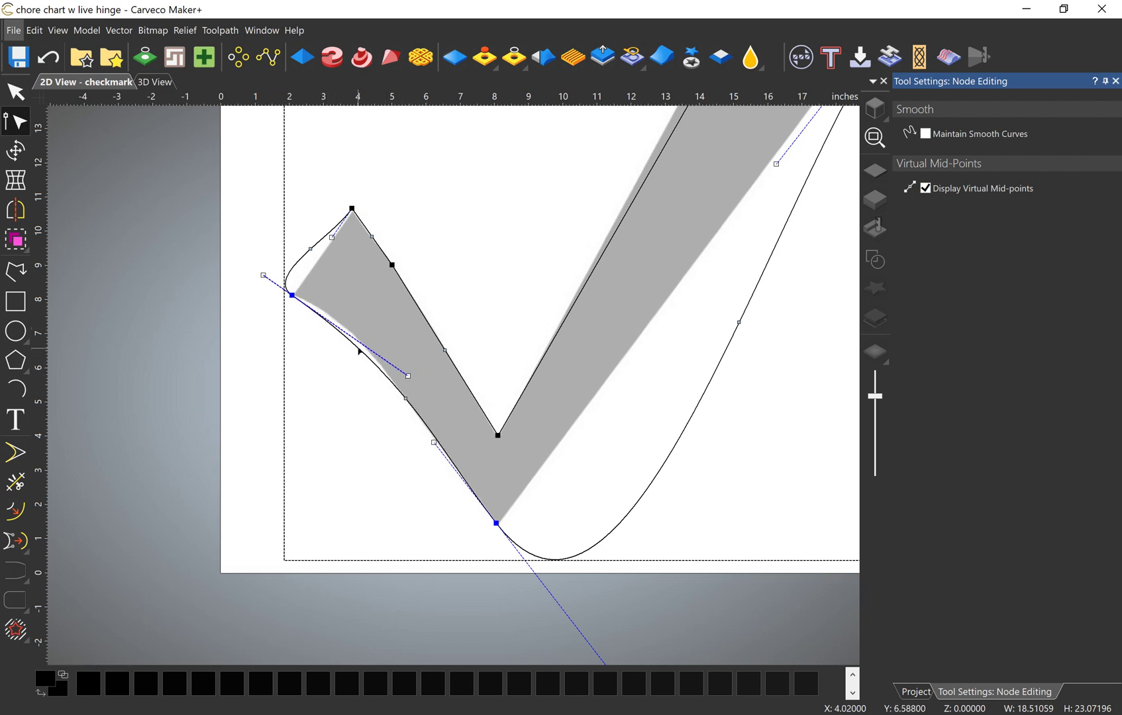
Insert a node on the short arm's lower curve at the bitmap edge and adjust the handles there and at the left tip.
{"action": "key", "text": "i"}
{"action": "left_click_drag", "start_coordinate": [357, 348], "coordinate": [351, 333]}
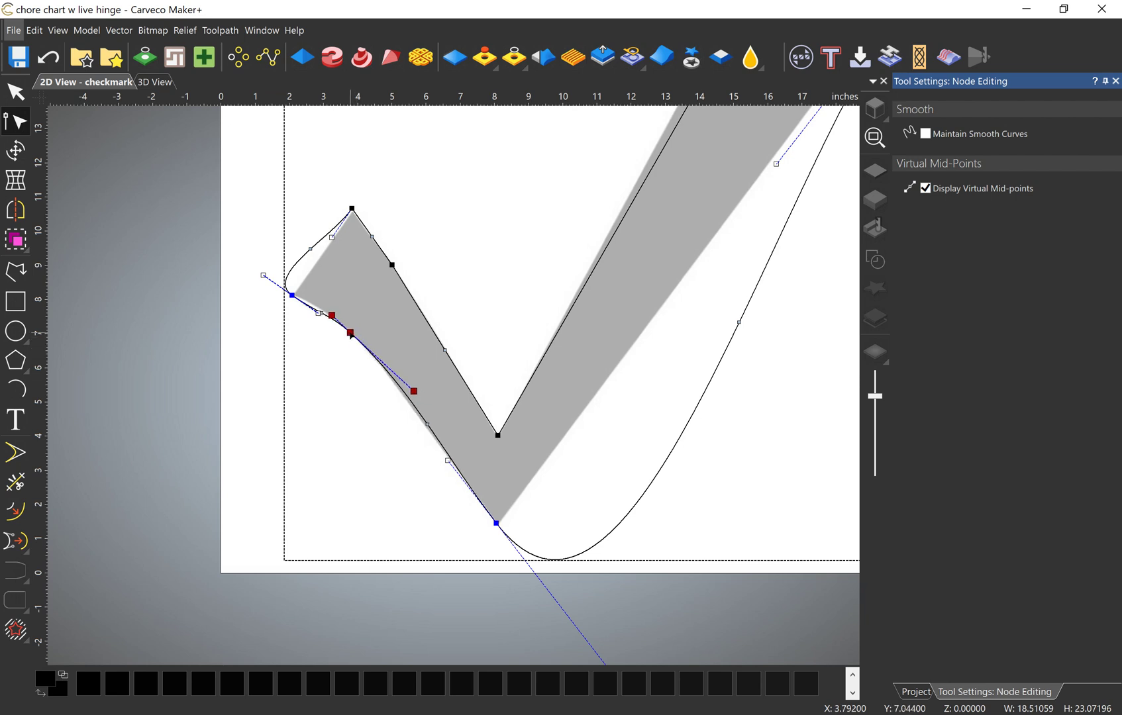
{"action": "scroll", "coordinate": [328, 310], "scroll_direction": "up", "scroll_amount": 2}
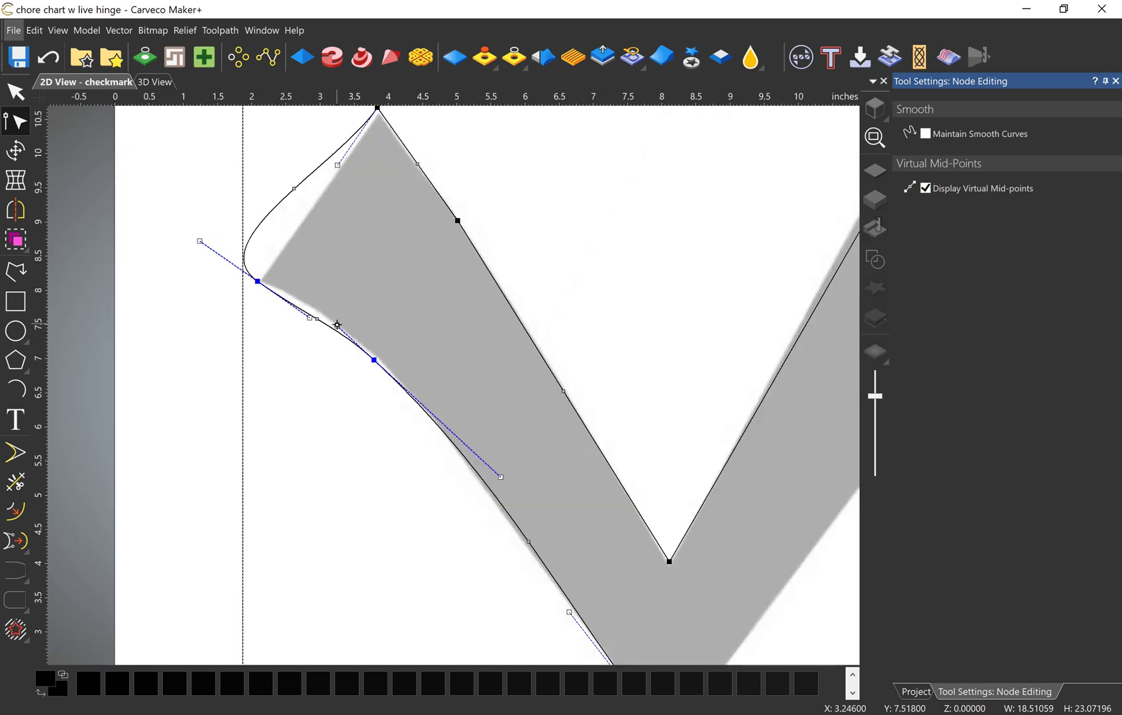
{"action": "left_click_drag", "start_coordinate": [337, 326], "coordinate": [329, 312]}
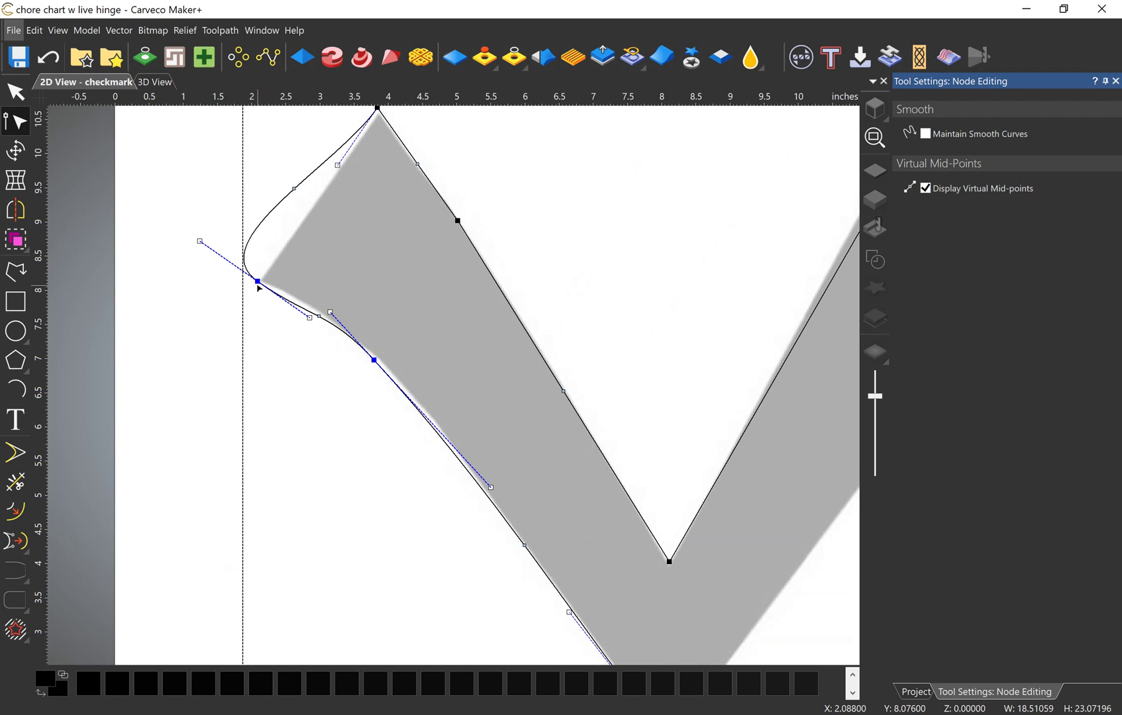
{"action": "left_click_drag", "start_coordinate": [200, 241], "coordinate": [290, 245]}
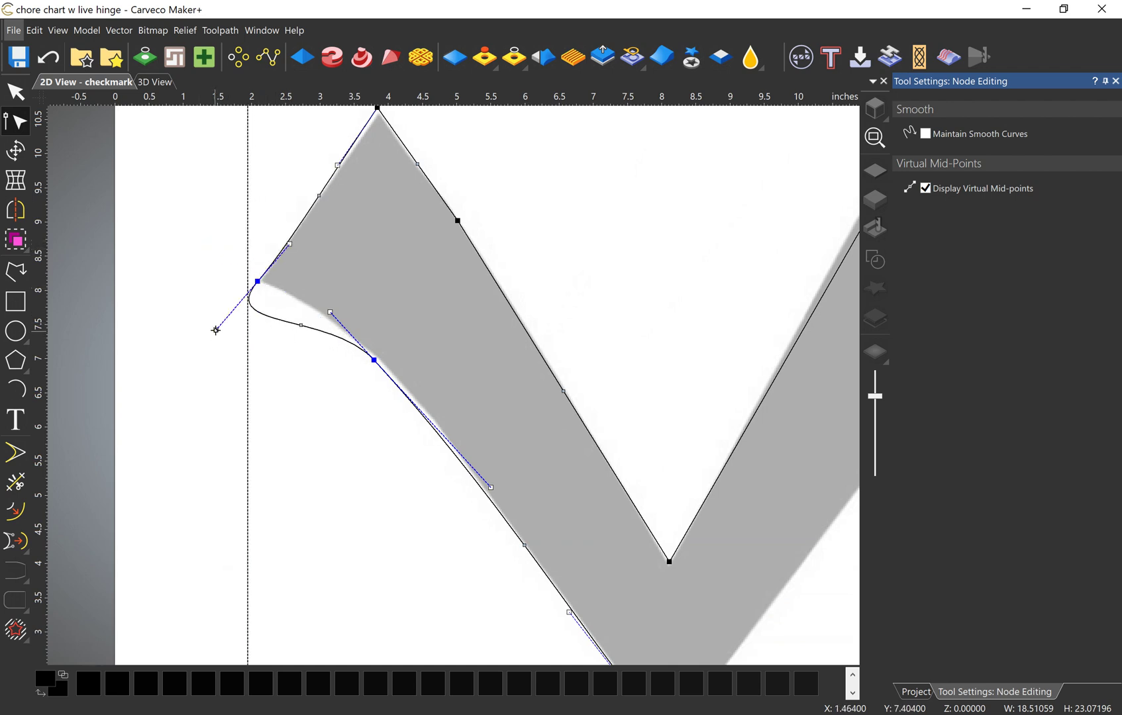
{"action": "left_click_drag", "start_coordinate": [216, 330], "coordinate": [253, 290]}
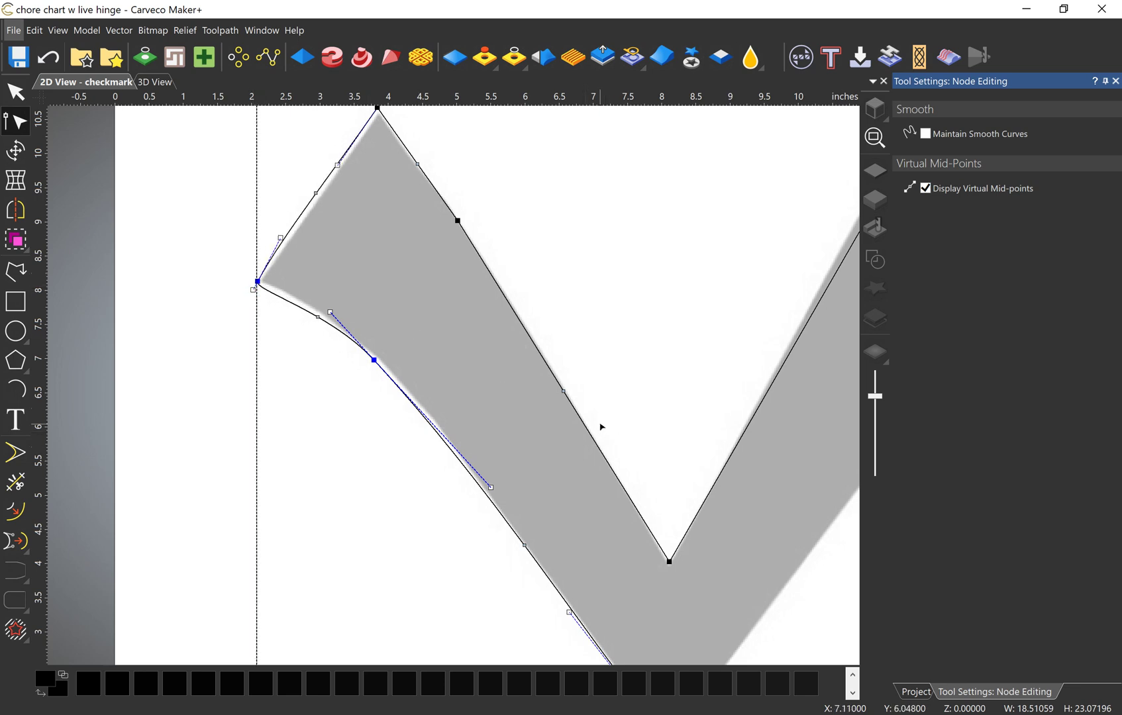
Shorten the bottom node's handle and insert a node midway on the long arm's lower curve at the bitmap edge.
{"action": "middle_click_drag", "start_coordinate": [508, 337], "coordinate": [452, 337]}
{"action": "scroll", "coordinate": [550, 527], "scroll_direction": "down", "scroll_amount": 1}
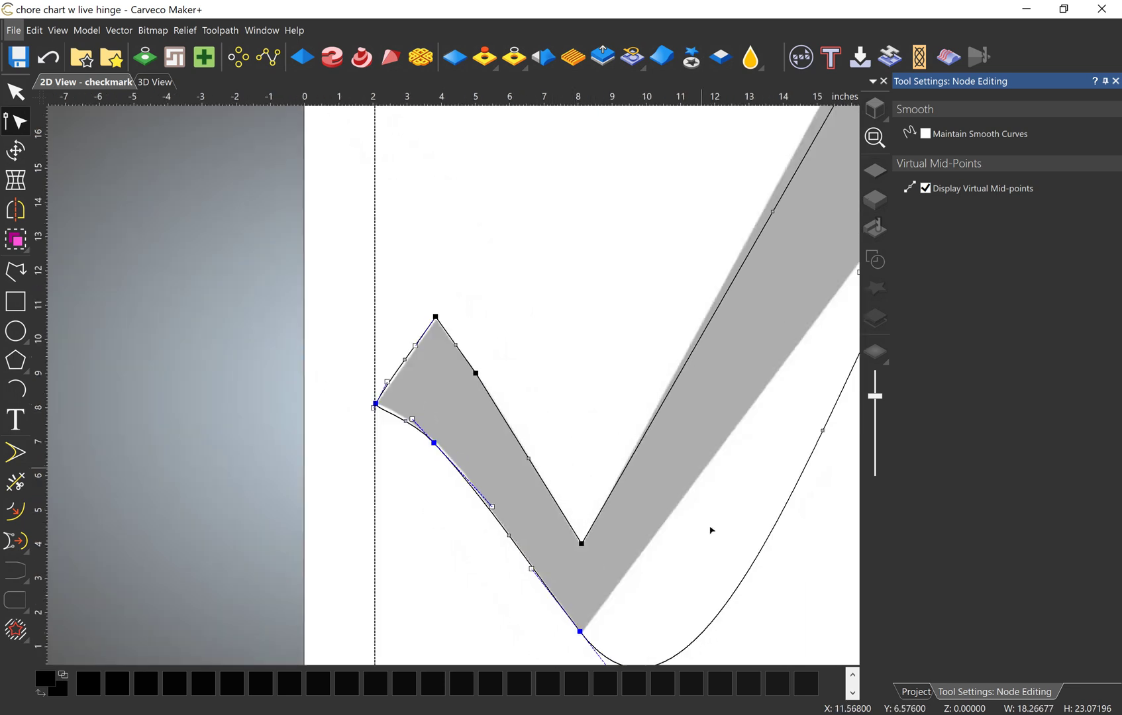
{"action": "middle_click_drag", "start_coordinate": [712, 531], "coordinate": [564, 394]}
{"action": "scroll", "coordinate": [550, 608], "scroll_direction": "down", "scroll_amount": 3}
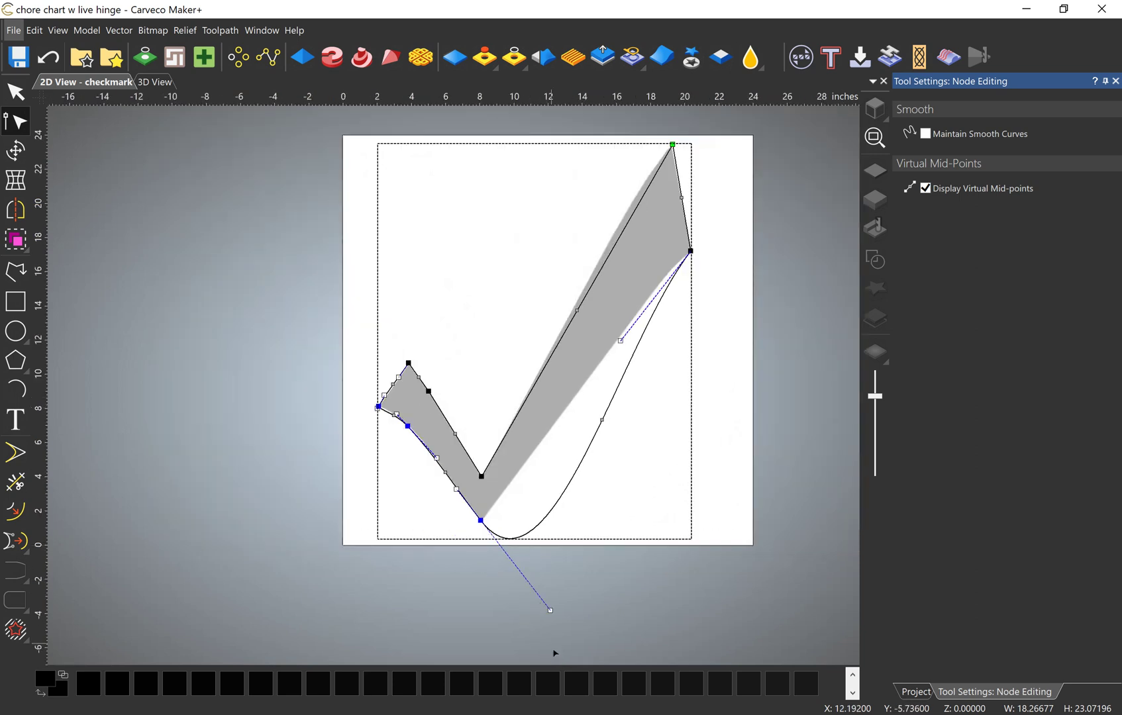
{"action": "left_click_drag", "start_coordinate": [551, 609], "coordinate": [496, 544]}
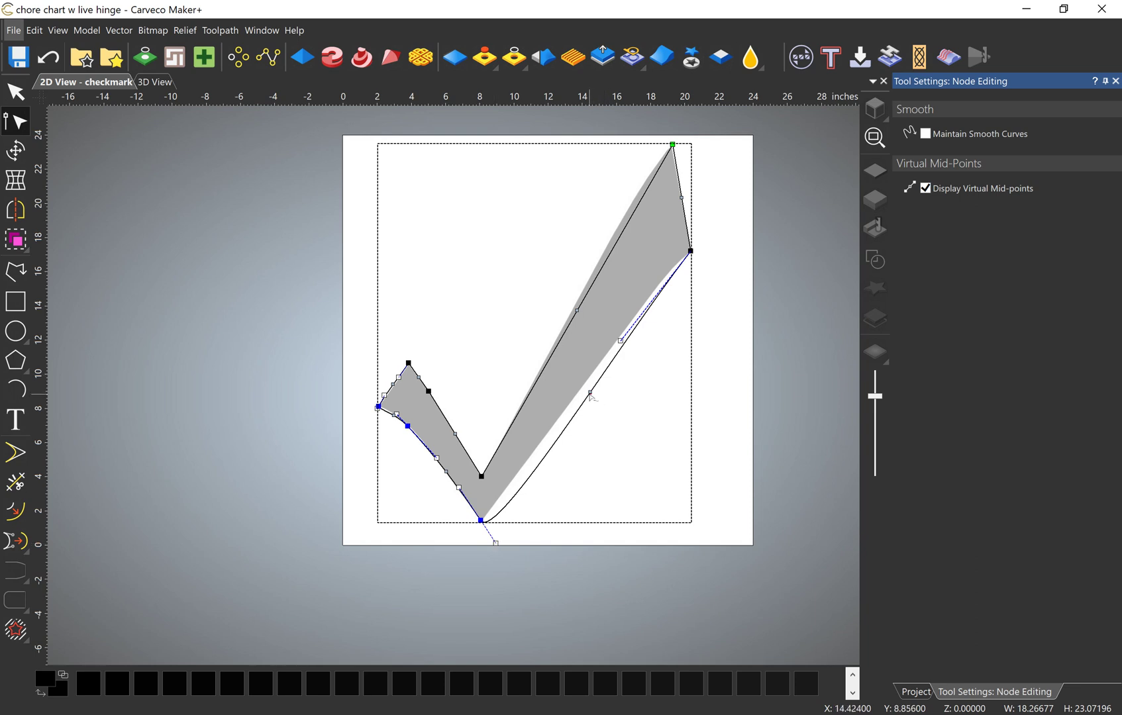
{"action": "left_click_drag", "start_coordinate": [591, 393], "coordinate": [586, 386]}
Pull the bottom node's handle in close to the node so the long arm's lower curve follows the bitmap edge.
{"action": "scroll", "coordinate": [493, 527], "scroll_direction": "up", "scroll_amount": 2}
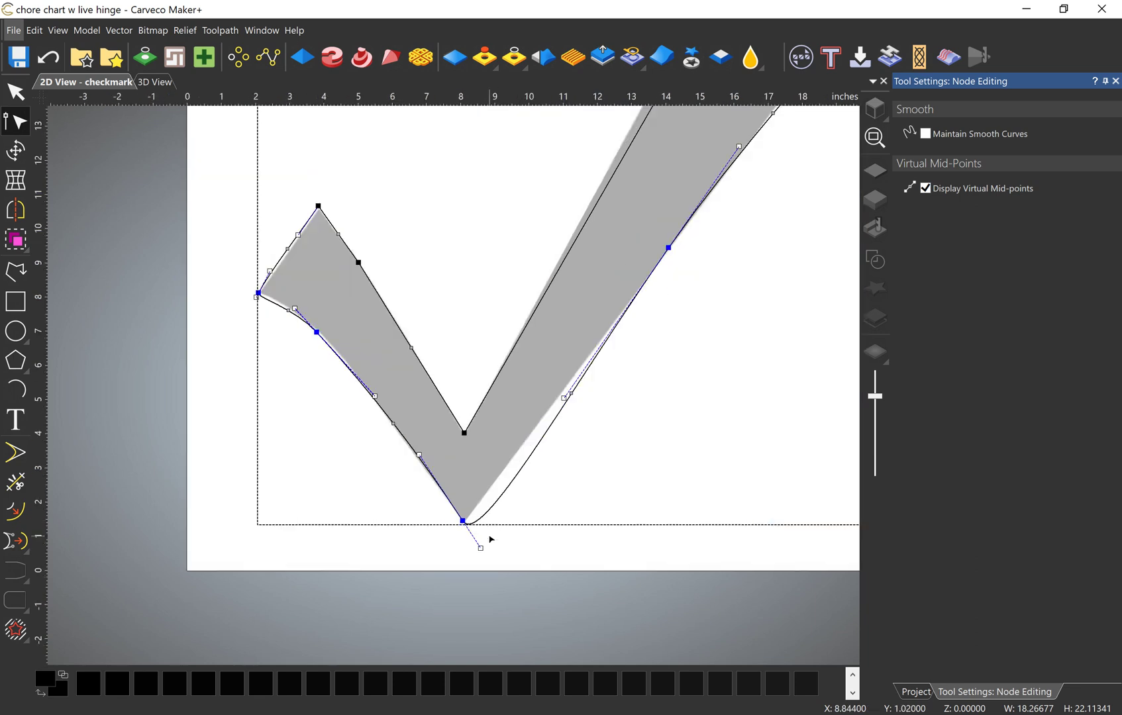
{"action": "scroll", "coordinate": [491, 540], "scroll_direction": "up", "scroll_amount": 2}
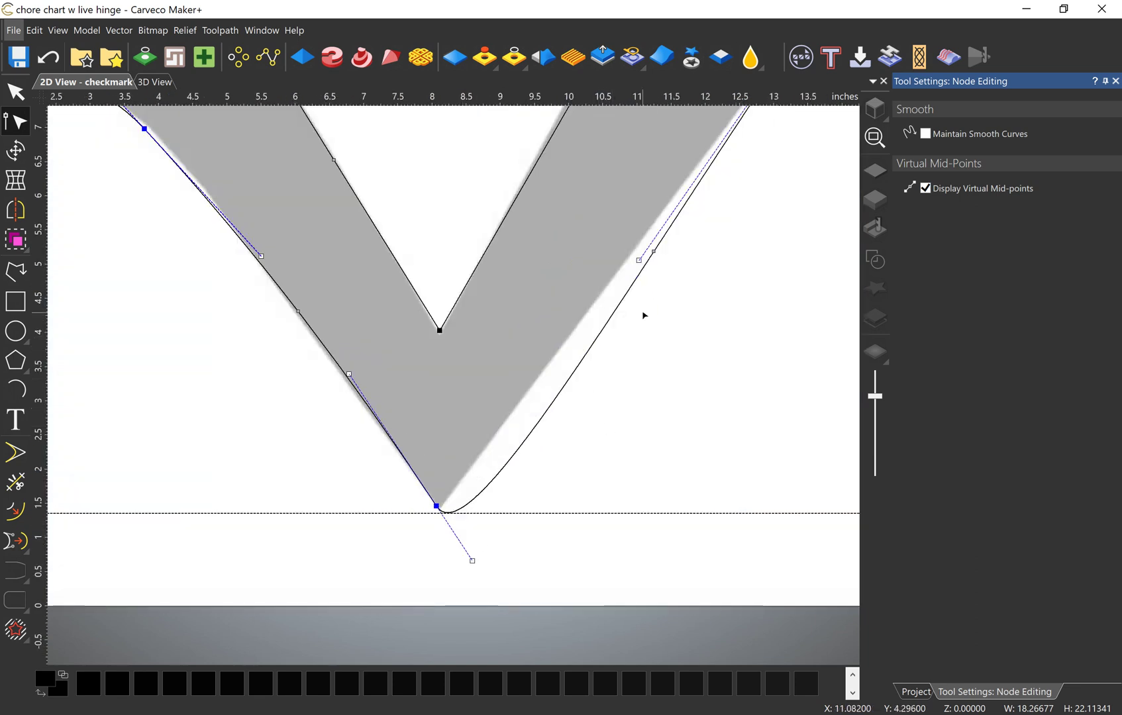
{"action": "left_click_drag", "start_coordinate": [473, 562], "coordinate": [444, 516]}
{"action": "scroll", "coordinate": [689, 243], "scroll_direction": "down", "scroll_amount": 3}
{"action": "middle_click_drag", "start_coordinate": [664, 318], "coordinate": [529, 527]}
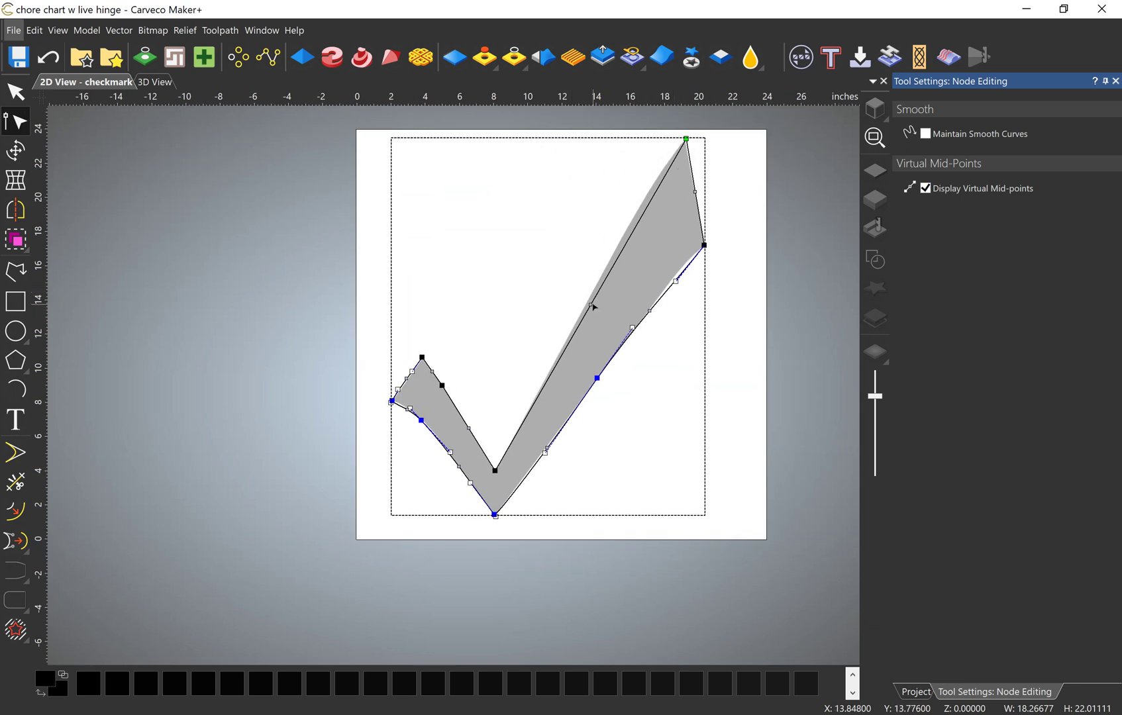
Insert a smooth node on the long arm's upper edge and fine-tune the curve handles near both upper corners of the arm.
{"action": "left_click_drag", "start_coordinate": [592, 304], "coordinate": [603, 273]}
{"action": "key", "text": "s"}
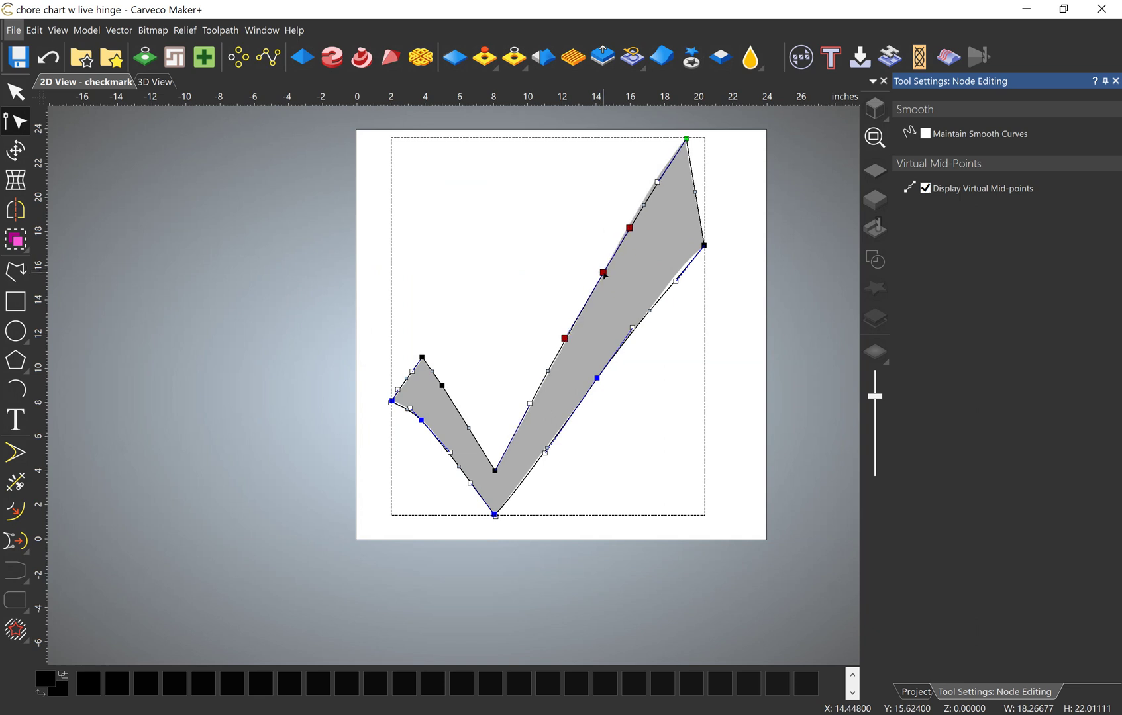
{"action": "left_click_drag", "start_coordinate": [657, 182], "coordinate": [655, 182]}
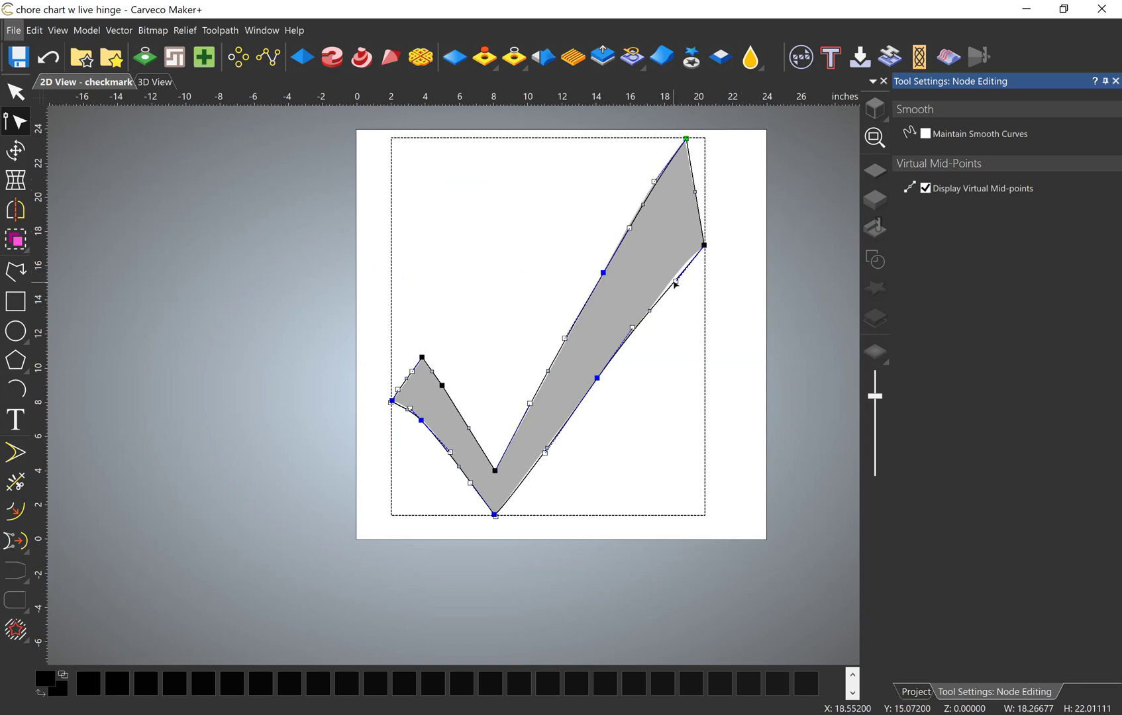
{"action": "left_click_drag", "start_coordinate": [677, 281], "coordinate": [674, 279]}
{"action": "left_click", "coordinate": [641, 445]}
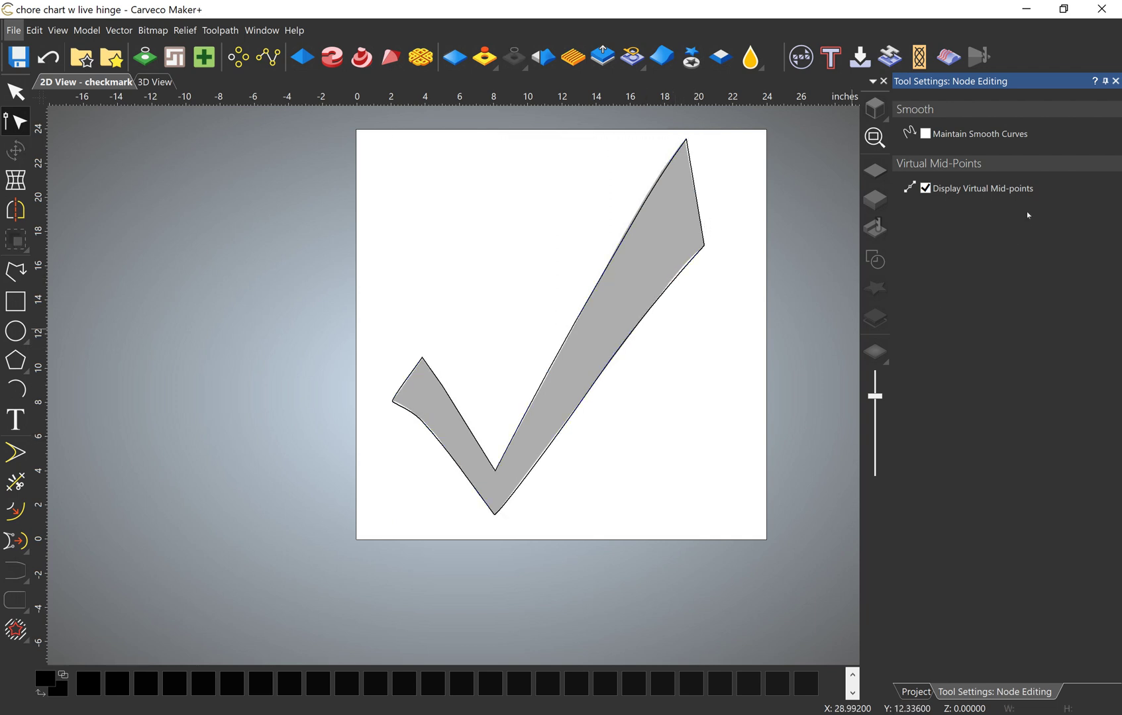
Close node editing and hide all bitmap layers to check the finished checkmark outline on its own.
{"action": "left_click", "coordinate": [1116, 81]}
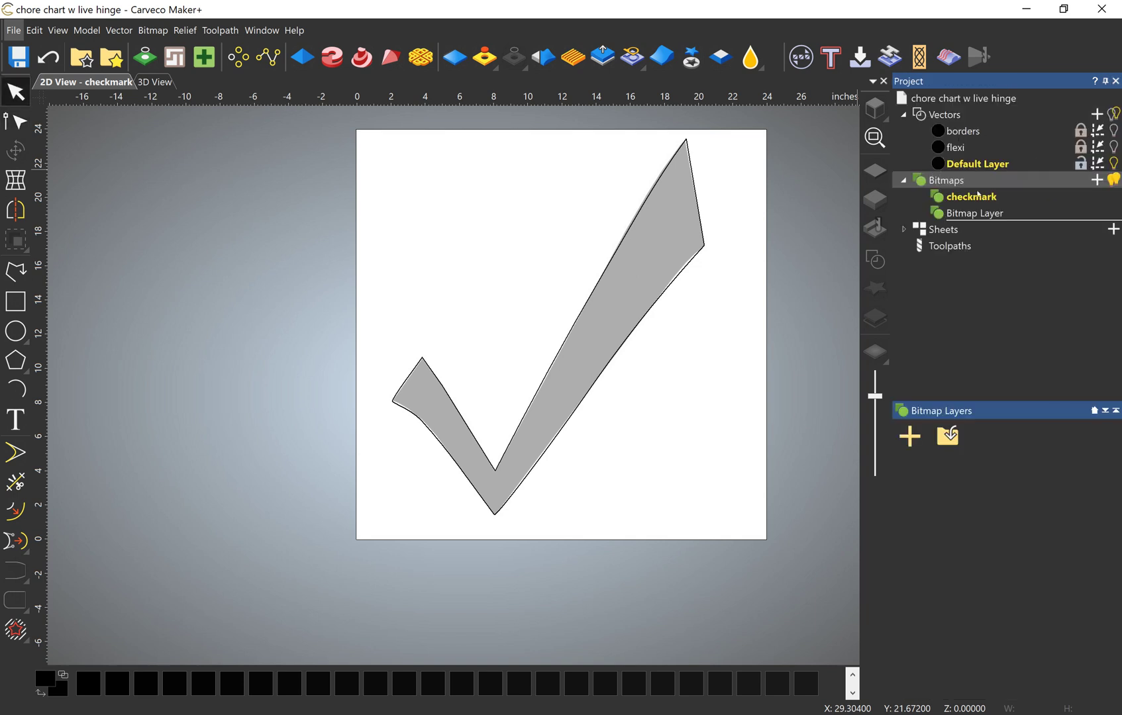
{"action": "left_click", "coordinate": [1115, 181]}
{"action": "left_click", "coordinate": [592, 299]}
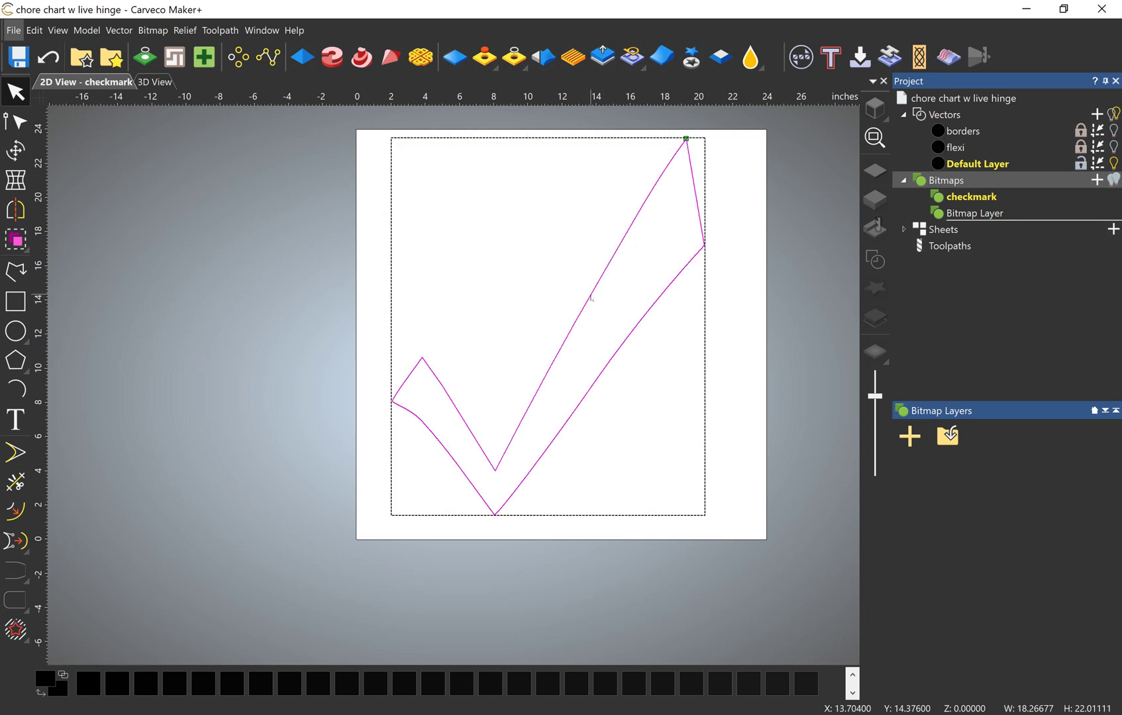
{"action": "right_click", "coordinate": [602, 291]}
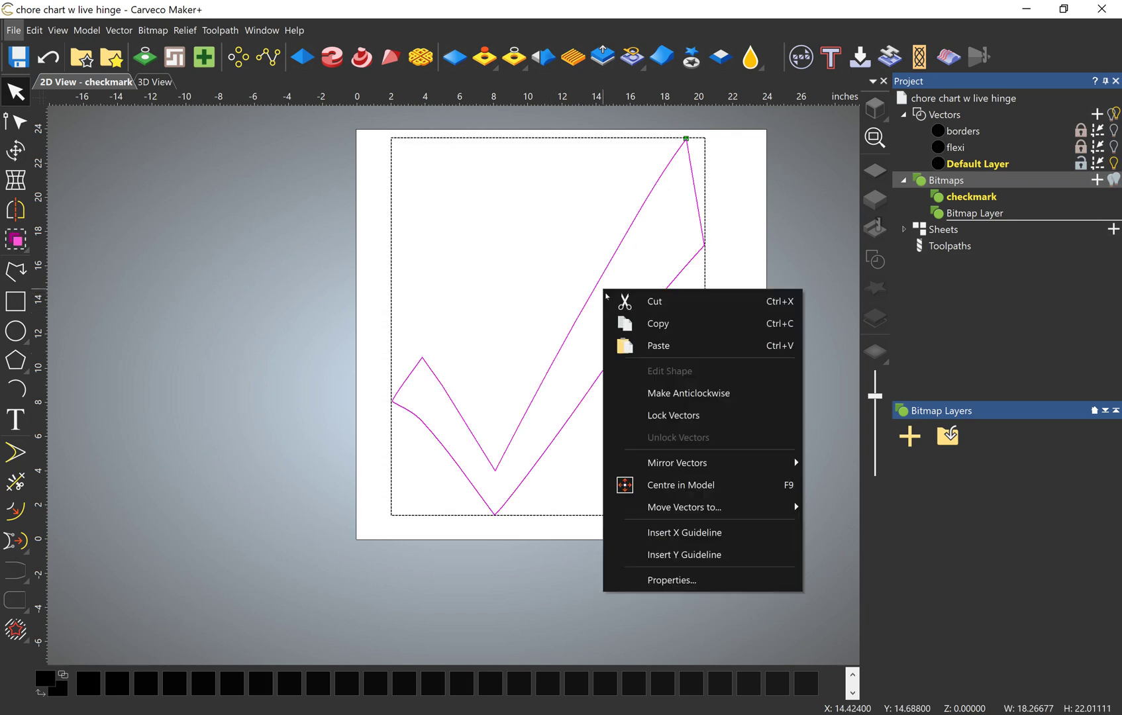
{"action": "left_click", "coordinate": [457, 249]}
{"action": "scroll", "coordinate": [408, 233], "scroll_direction": "down", "scroll_amount": 2}
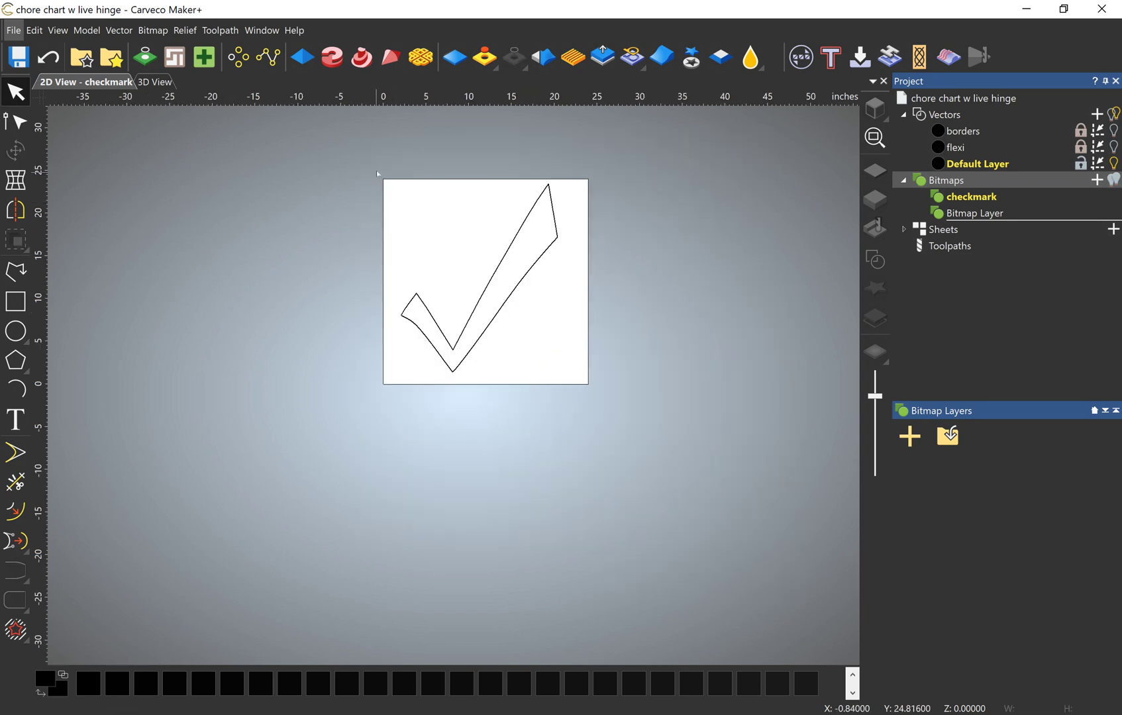
Start a vector export of the checkmark outline and go to the Documents > Carveco > Vector Libraries > Objects folder.
{"action": "left_click_drag", "start_coordinate": [378, 175], "coordinate": [569, 351]}
{"action": "left_click", "coordinate": [119, 31]}
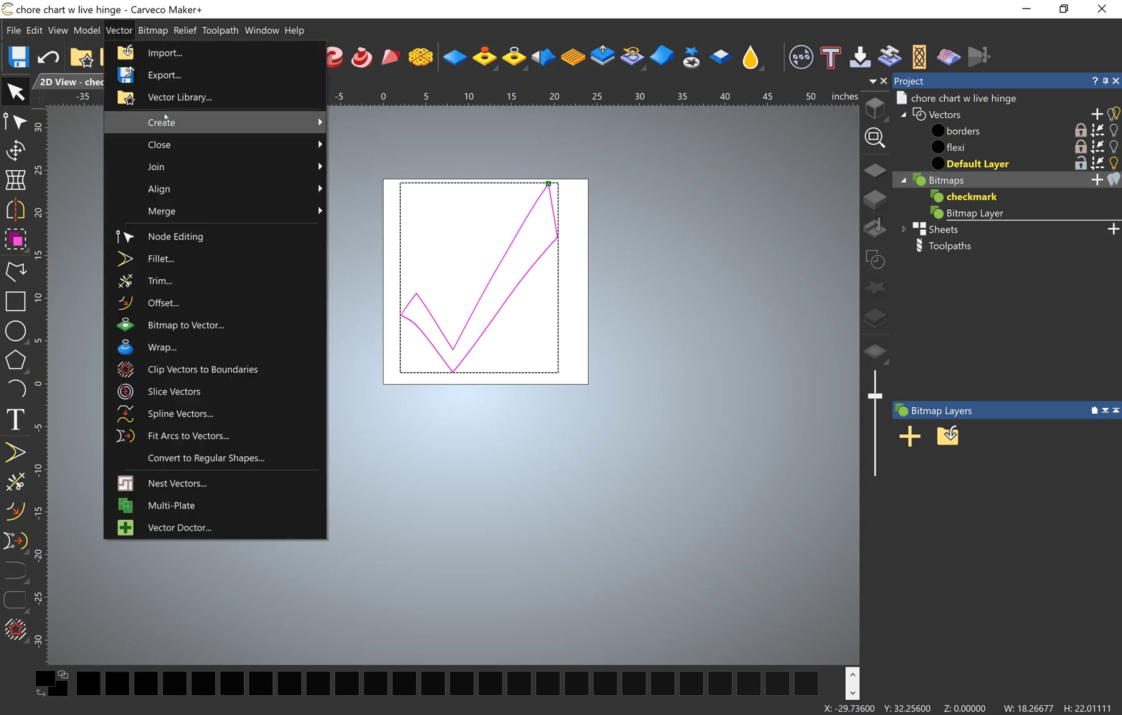
{"action": "left_click", "coordinate": [186, 74]}
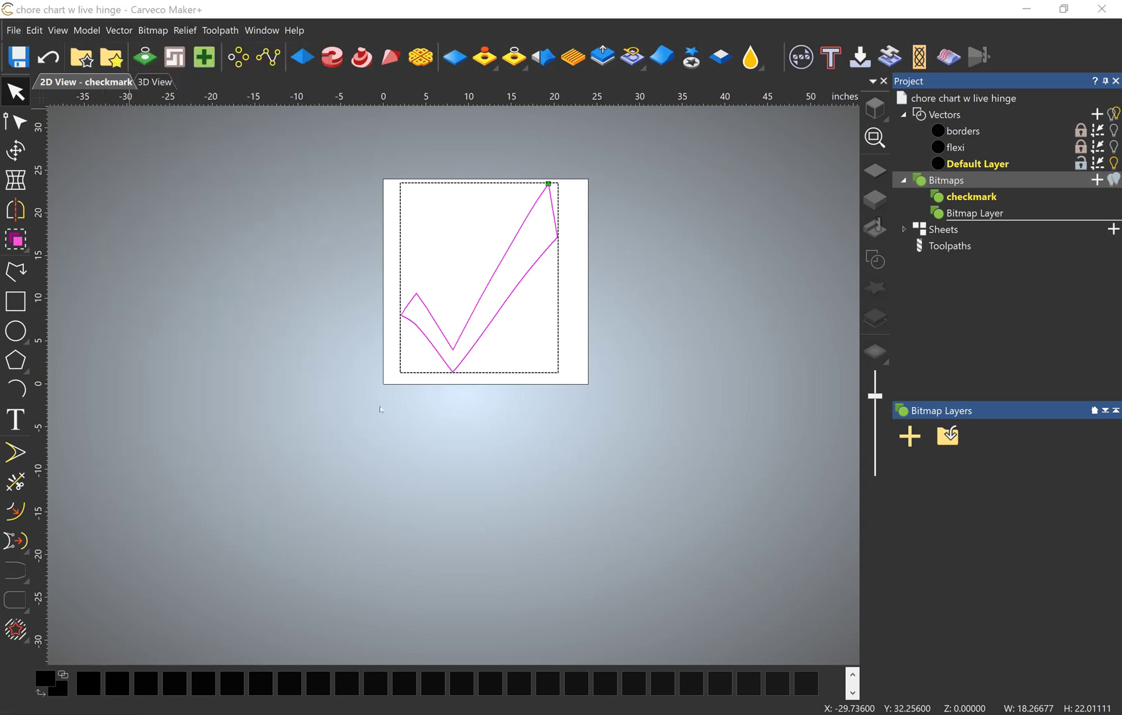
{"action": "left_click", "coordinate": [381, 359]}
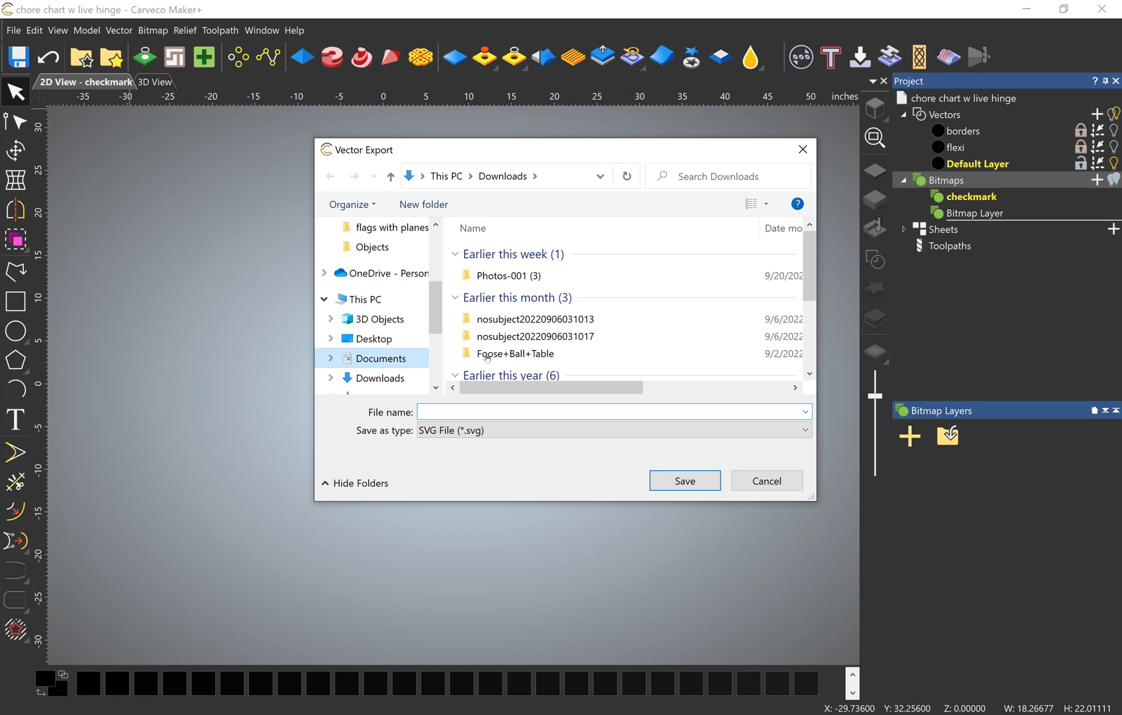
{"action": "left_click", "coordinate": [505, 291]}
{"action": "double_click", "coordinate": [504, 292]}
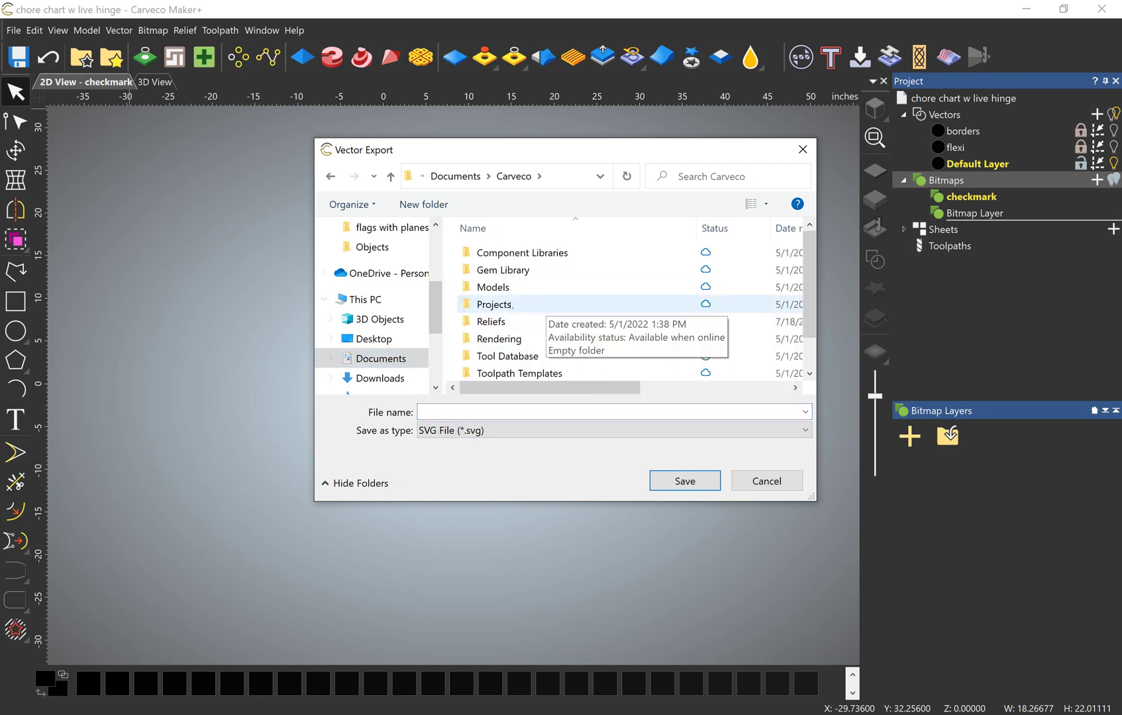
{"action": "scroll", "coordinate": [529, 318], "scroll_direction": "down", "scroll_amount": 1}
{"action": "double_click", "coordinate": [515, 375]}
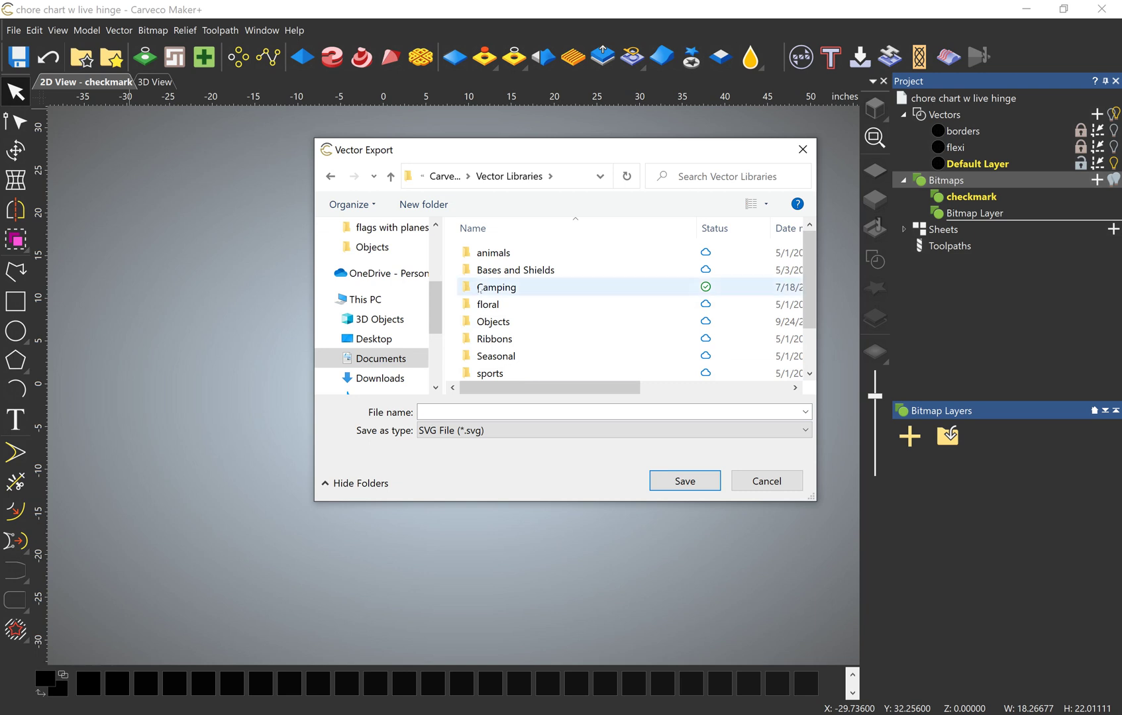
{"action": "left_click", "coordinate": [530, 324]}
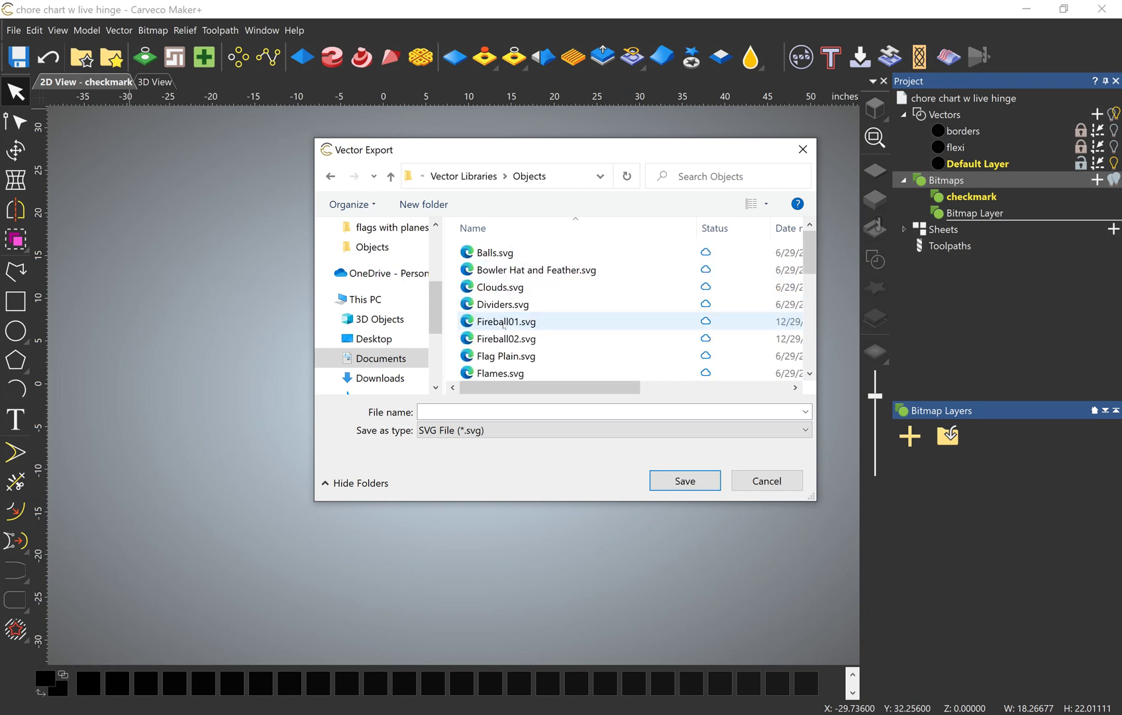
Name the exported vector checkmark and save it as an SVG file.
{"action": "left_click", "coordinate": [489, 413]}
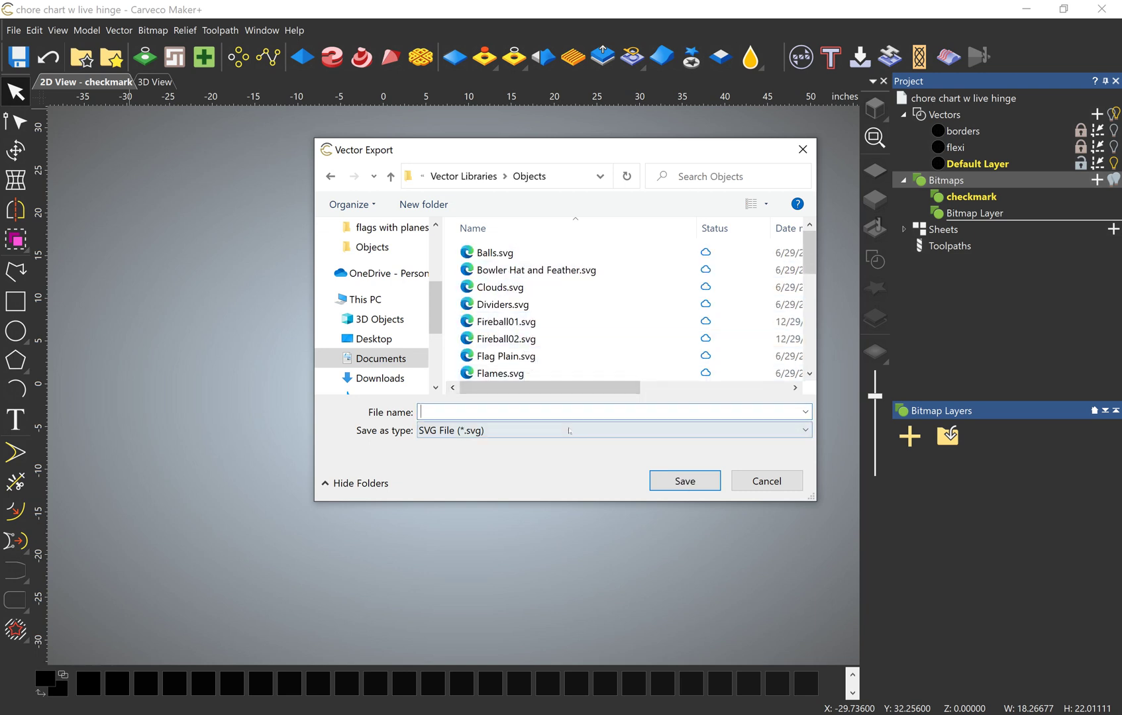
{"action": "type", "text": "chec"}
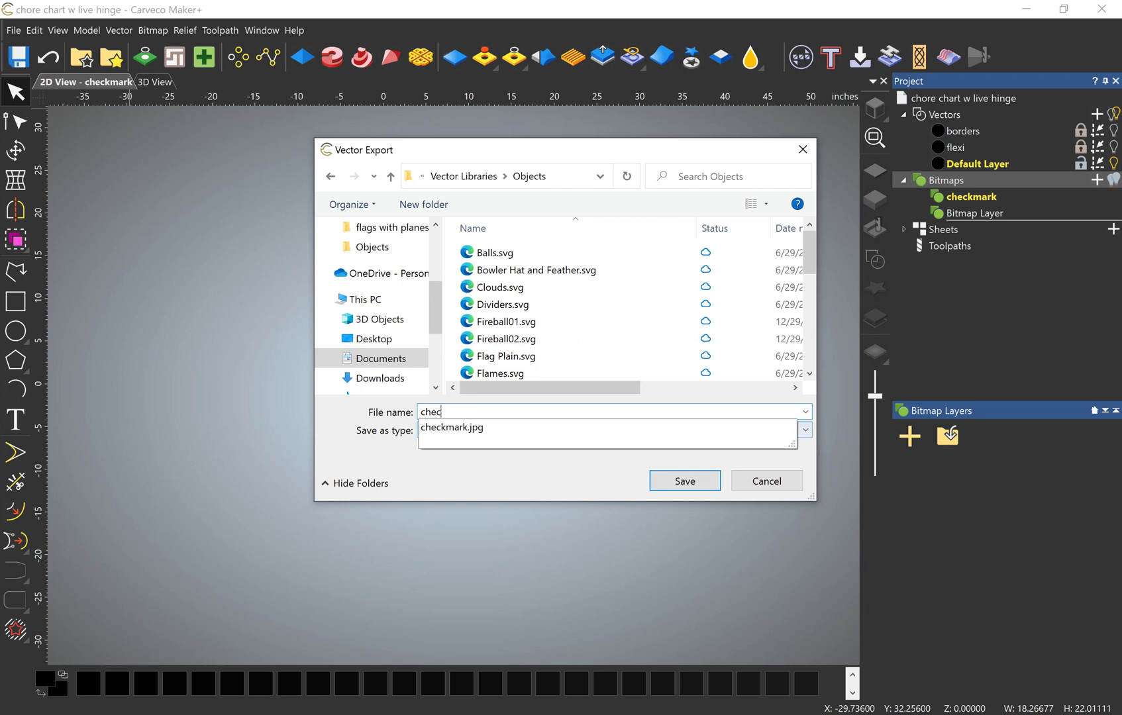
{"action": "type", "text": "kmark"}
{"action": "key", "text": "Return"}
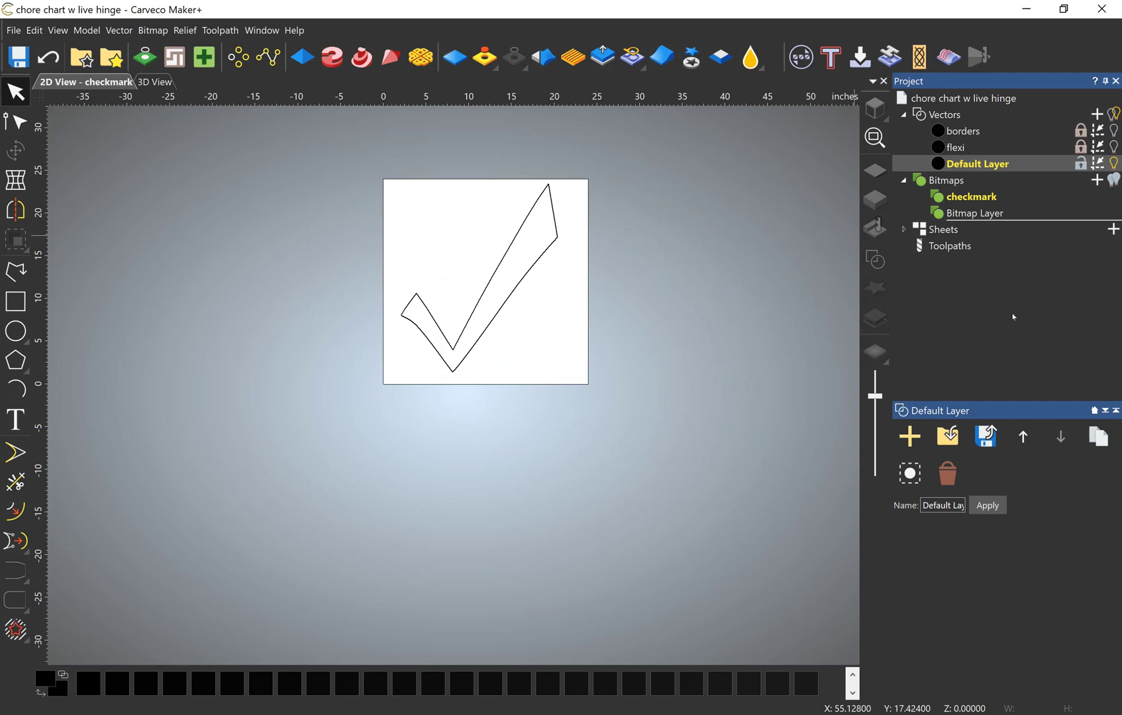
Collapse the bitmap layer group and show the borders and flexi vector layers.
{"action": "left_click", "coordinate": [949, 183]}
{"action": "left_click", "coordinate": [904, 180]}
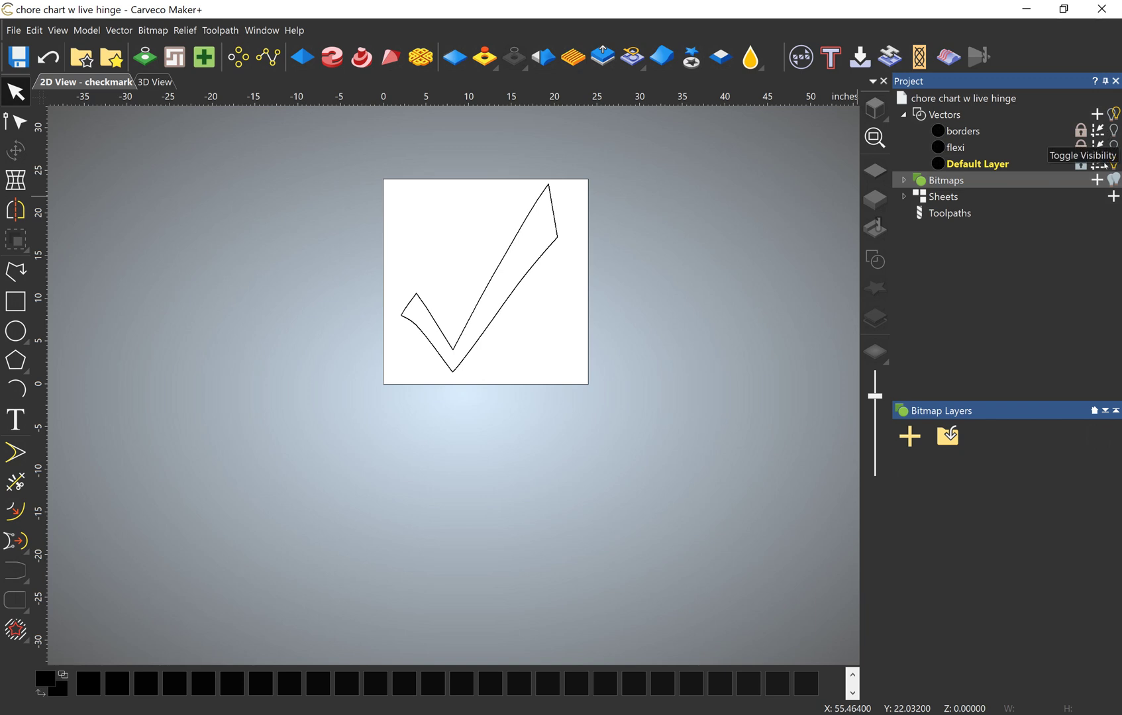
{"action": "left_click", "coordinate": [1115, 130]}
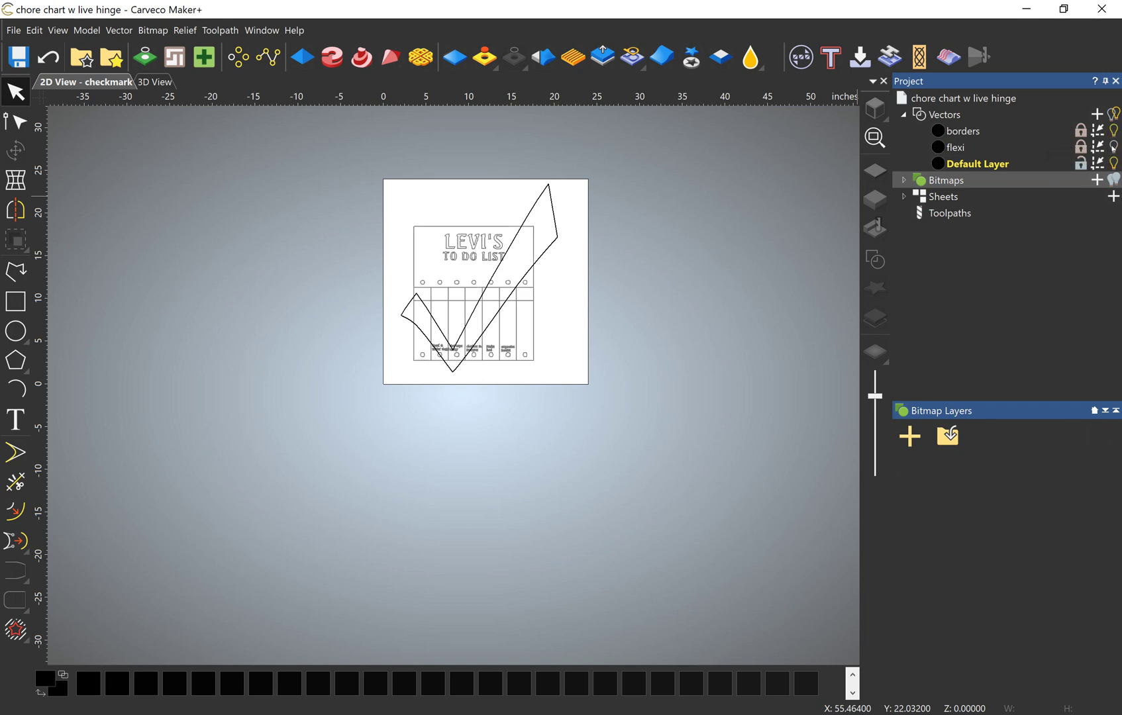
{"action": "left_click", "coordinate": [1114, 147]}
Transform the checkmark outline to about 4.45 by 5.36 inches, rotated about 23 degrees, on the chart's title panel.
{"action": "left_click", "coordinate": [551, 249]}
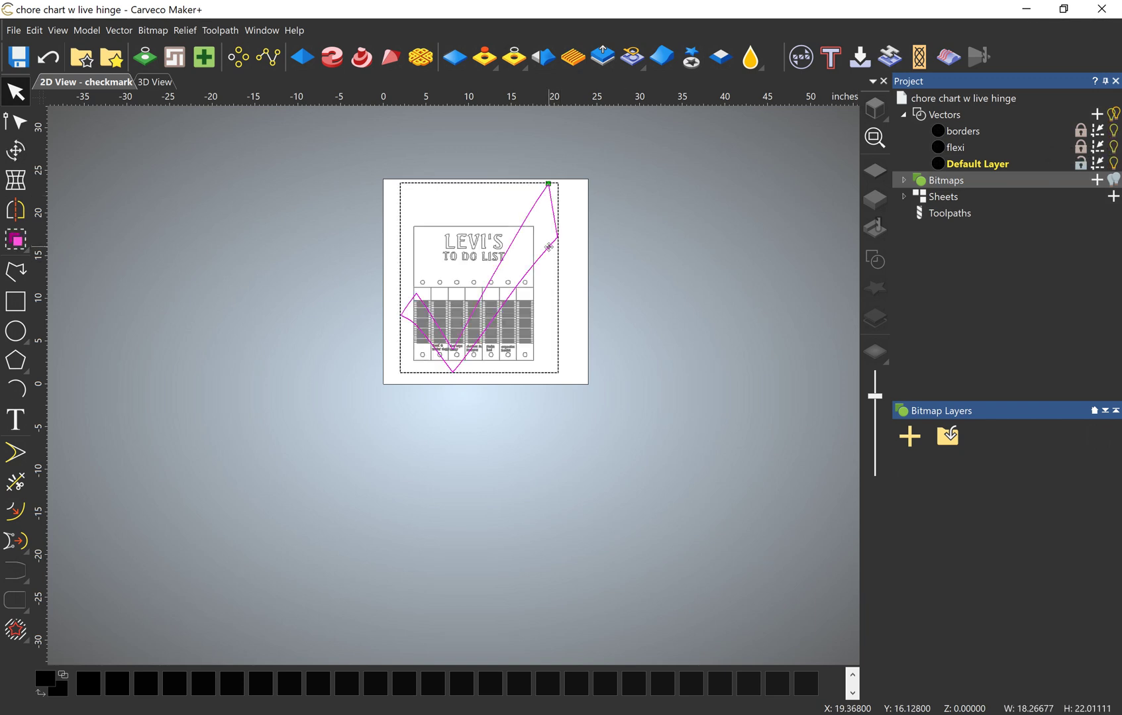
{"action": "left_click_drag", "start_coordinate": [498, 359], "coordinate": [638, 330]}
{"action": "left_click", "coordinate": [600, 314]}
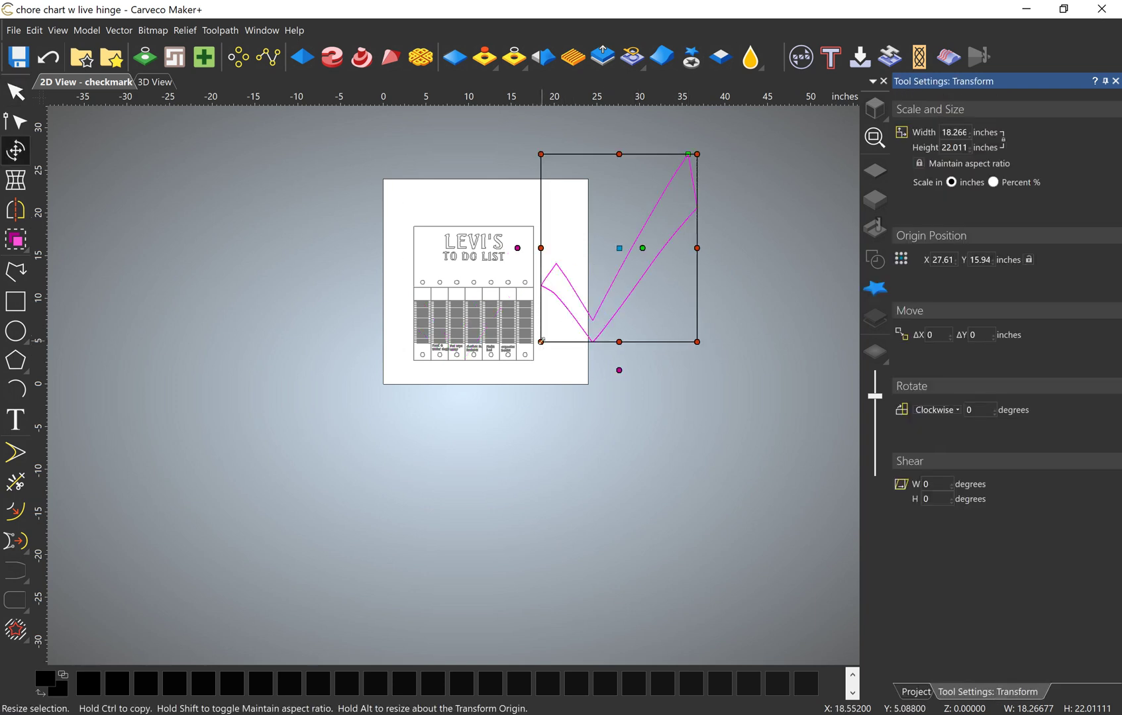
{"action": "left_click_drag", "start_coordinate": [542, 341], "coordinate": [502, 273]}
{"action": "scroll", "coordinate": [512, 269], "scroll_direction": "up", "scroll_amount": 3}
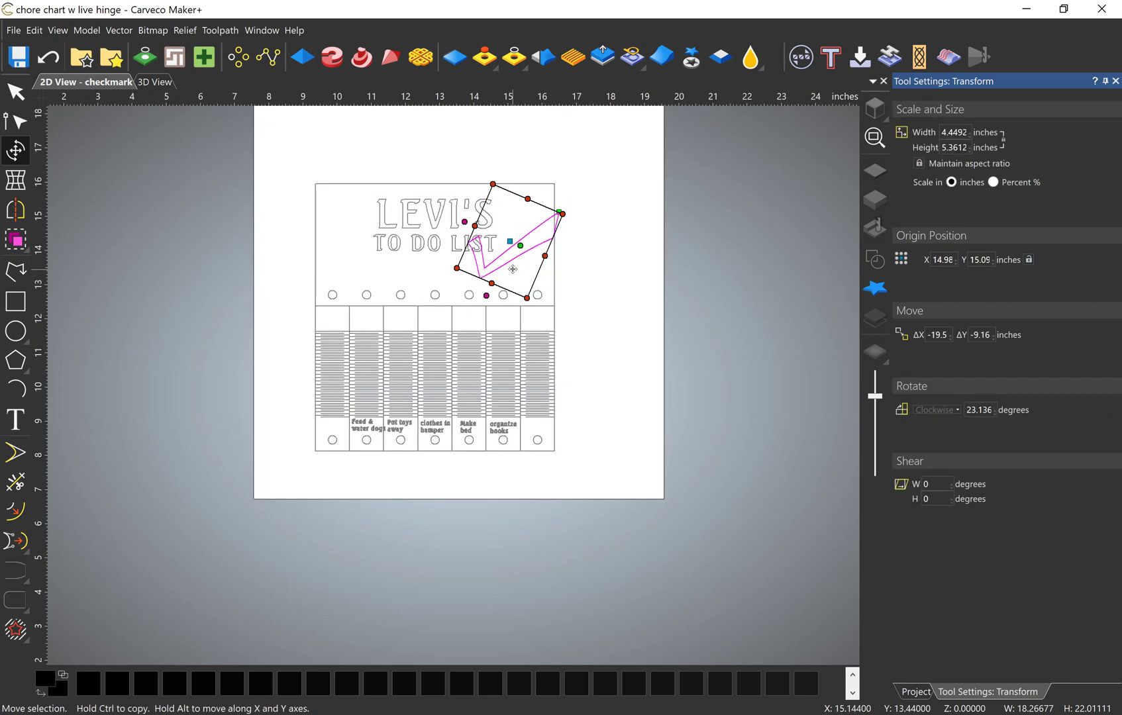
{"action": "scroll", "coordinate": [464, 304], "scroll_direction": "down", "scroll_amount": 1}
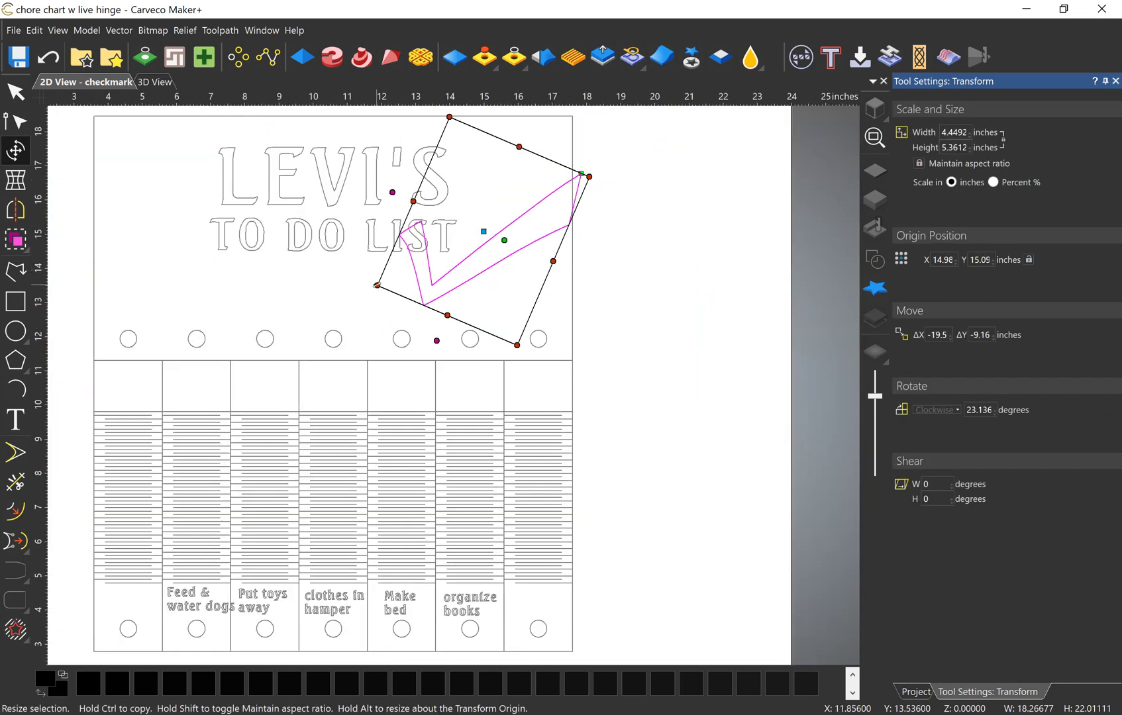
Shrink the checkmark further, turn it back upright, and place it just right of the TO DO LIST title text.
{"action": "left_click_drag", "start_coordinate": [377, 285], "coordinate": [492, 254]}
{"action": "left_click_drag", "start_coordinate": [548, 281], "coordinate": [576, 277]}
{"action": "left_click_drag", "start_coordinate": [564, 233], "coordinate": [535, 268]}
{"action": "left_click_drag", "start_coordinate": [465, 285], "coordinate": [543, 273]}
{"action": "left_click", "coordinate": [673, 297]}
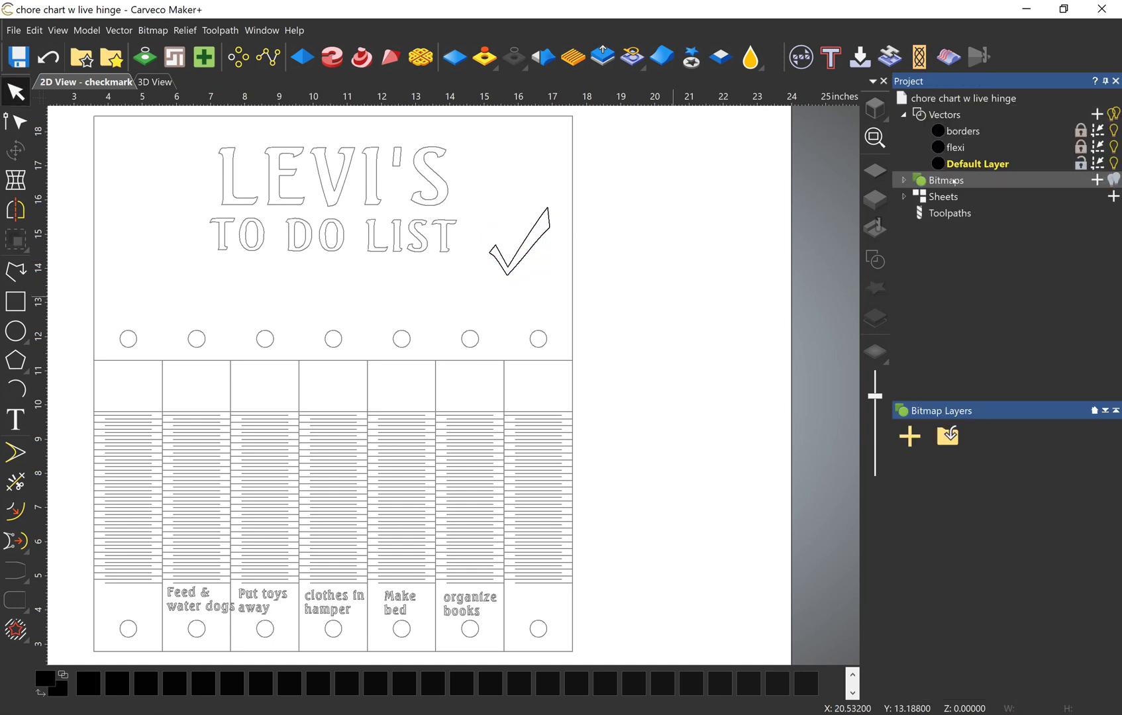
Go through the borders, flexi and bitmap layers and their visibility controls, ending with Default Layer active.
{"action": "left_click", "coordinate": [962, 132]}
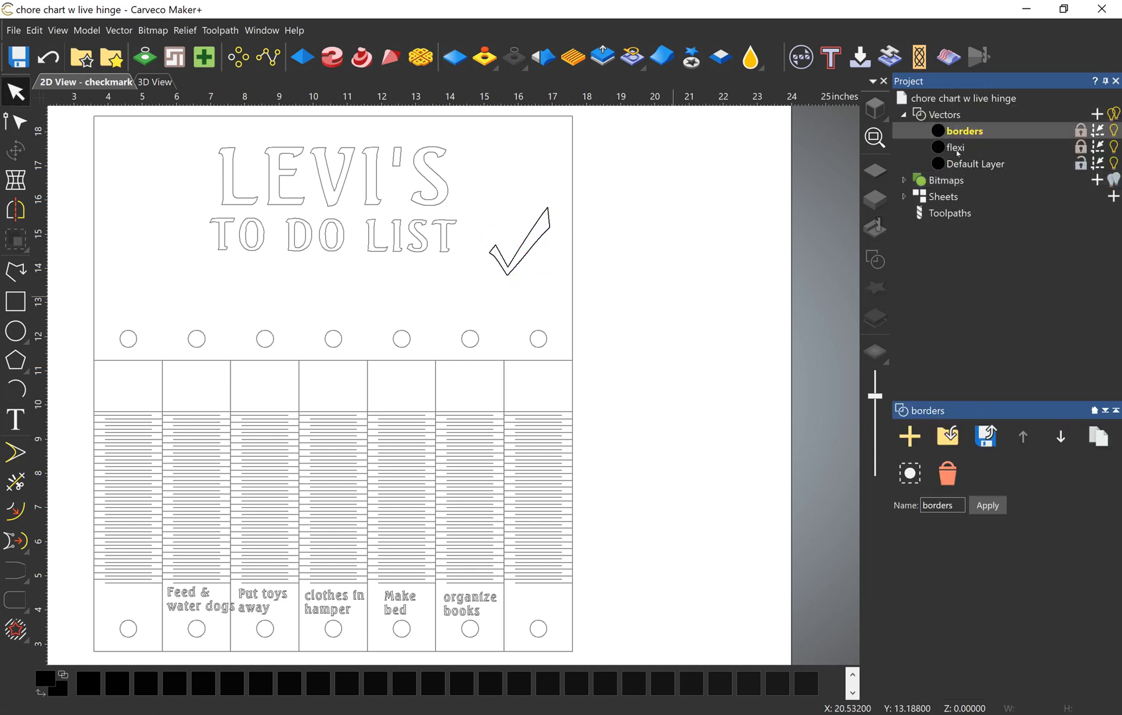
{"action": "left_click", "coordinate": [959, 151]}
{"action": "left_click", "coordinate": [965, 166]}
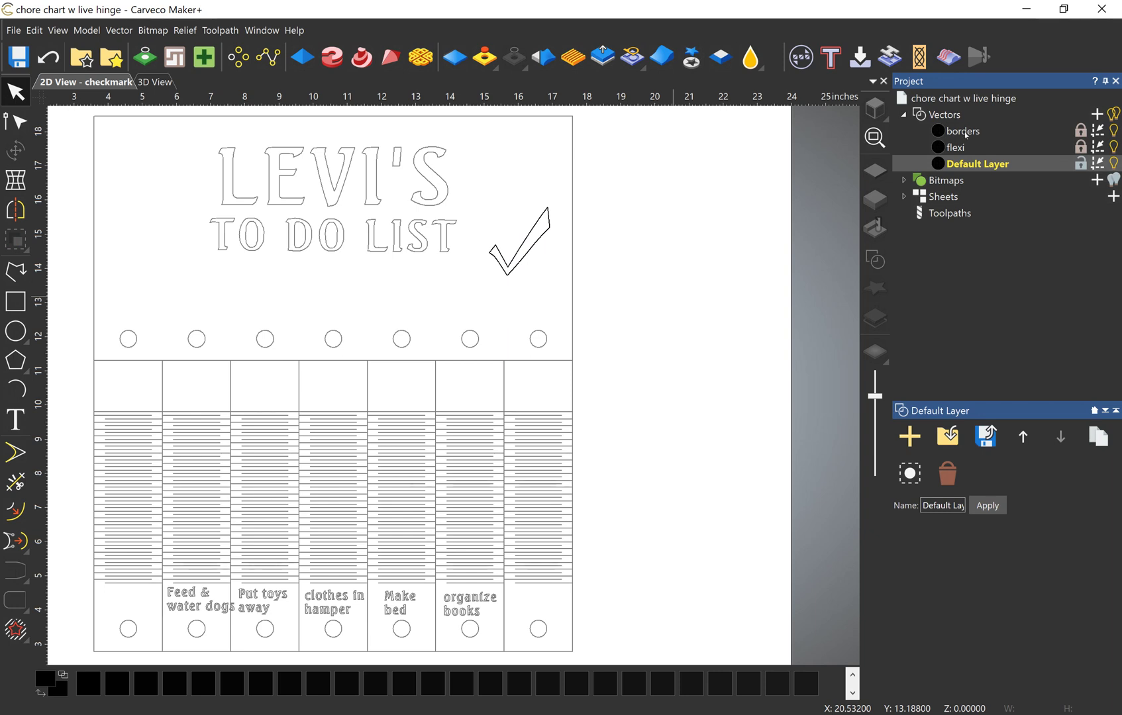
{"action": "left_click", "coordinate": [966, 134]}
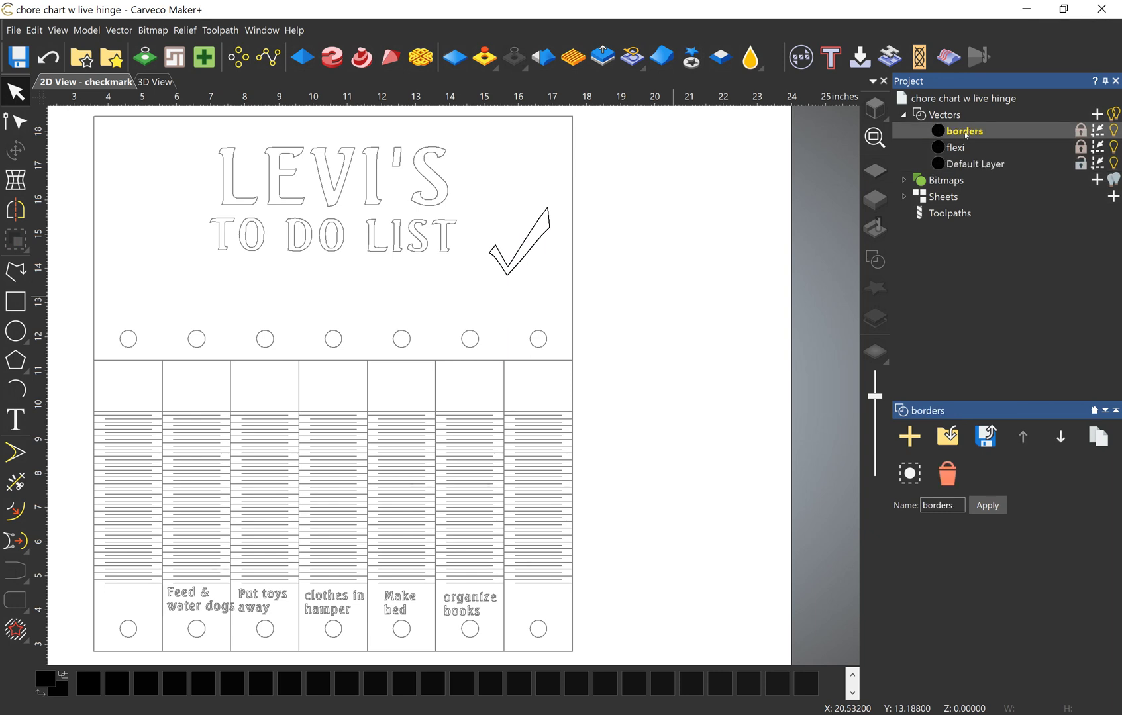
{"action": "left_click", "coordinate": [955, 181]}
{"action": "left_click", "coordinate": [904, 180]}
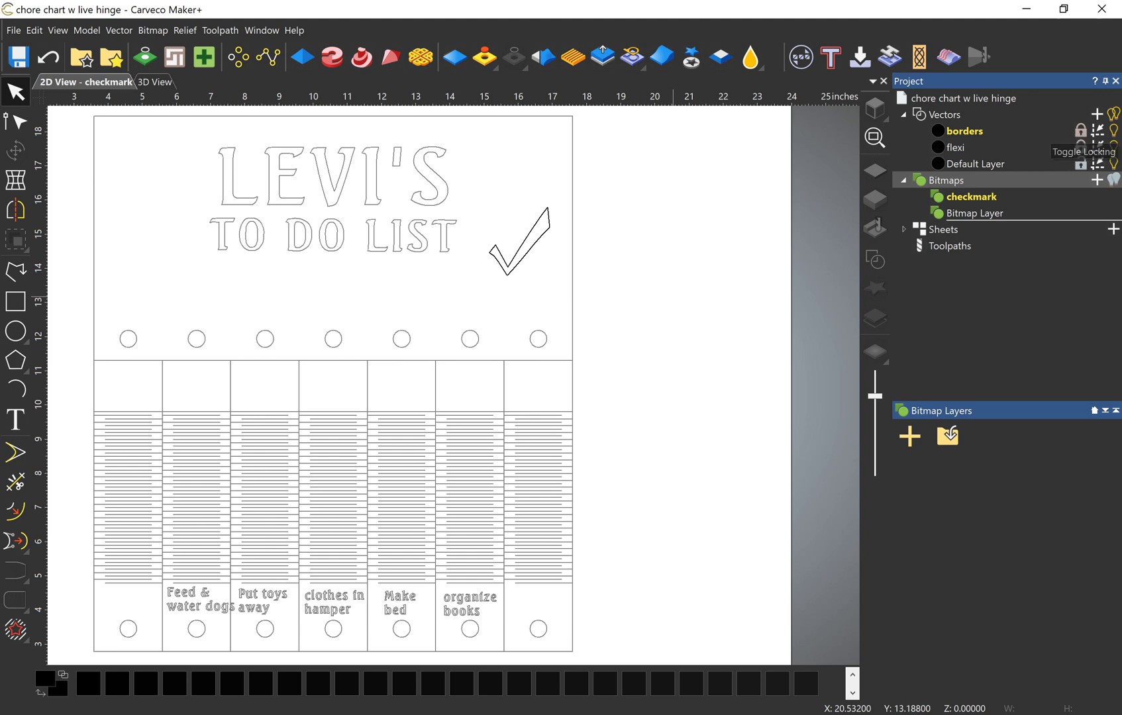
{"action": "left_click", "coordinate": [1113, 130]}
{"action": "left_click", "coordinate": [1113, 130]}
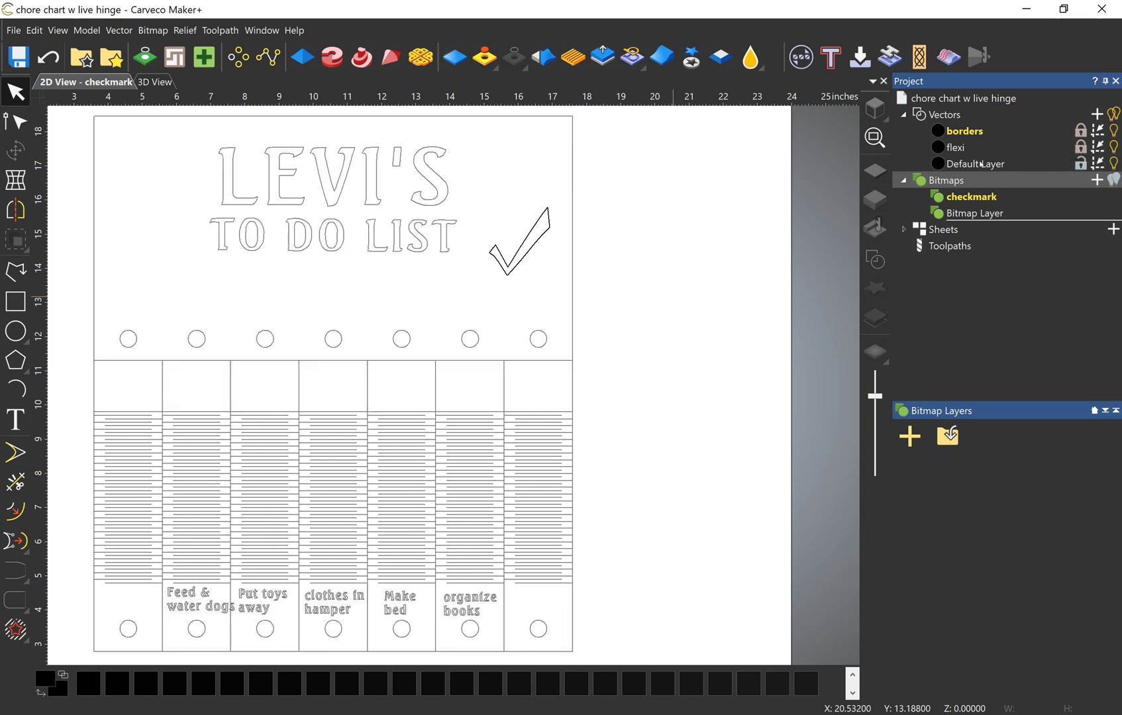
{"action": "left_click", "coordinate": [981, 164]}
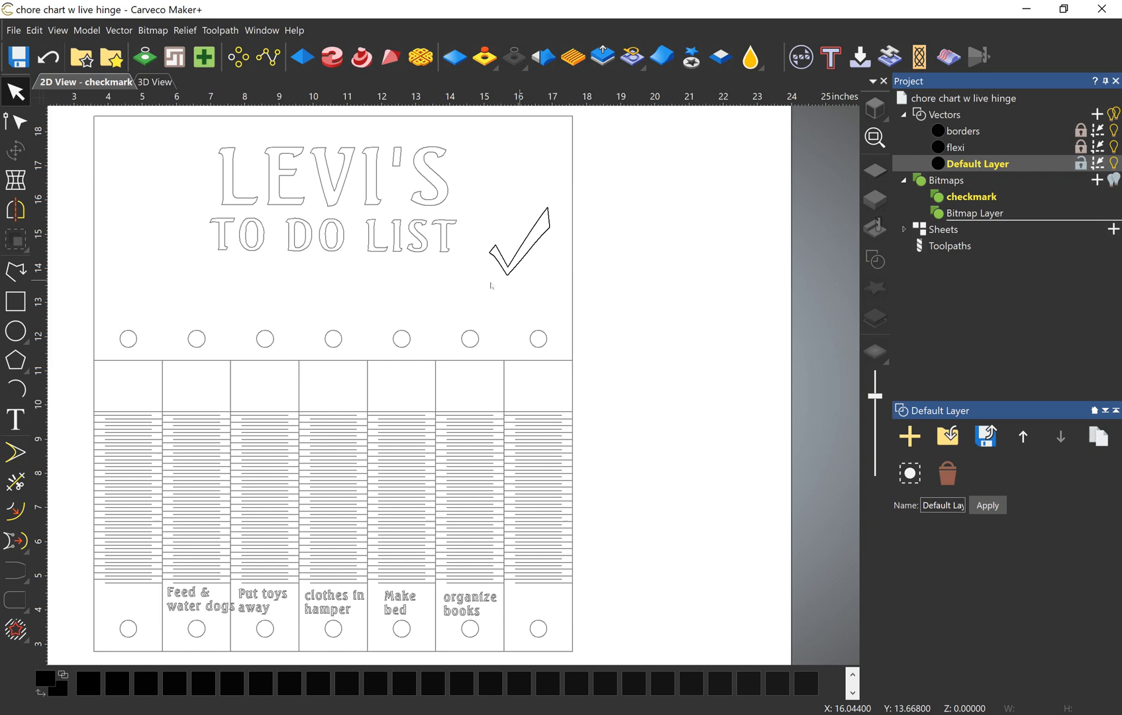
{"action": "scroll", "coordinate": [457, 291], "scroll_direction": "down", "scroll_amount": 2}
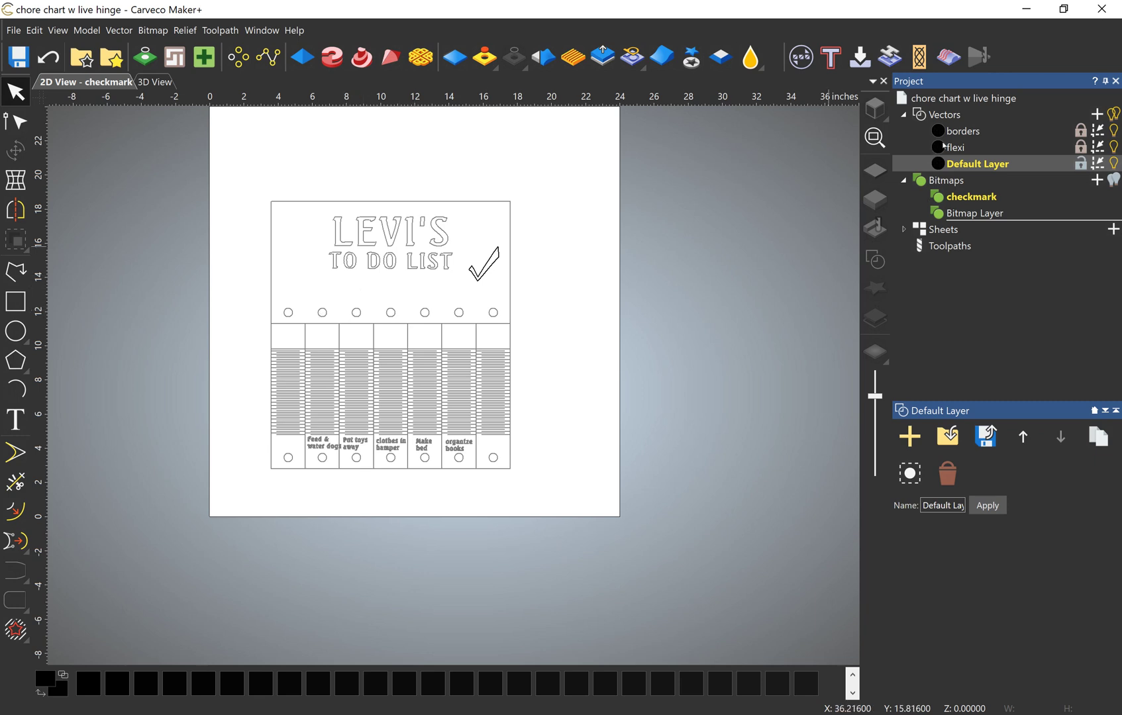
{"action": "left_click", "coordinate": [966, 131]}
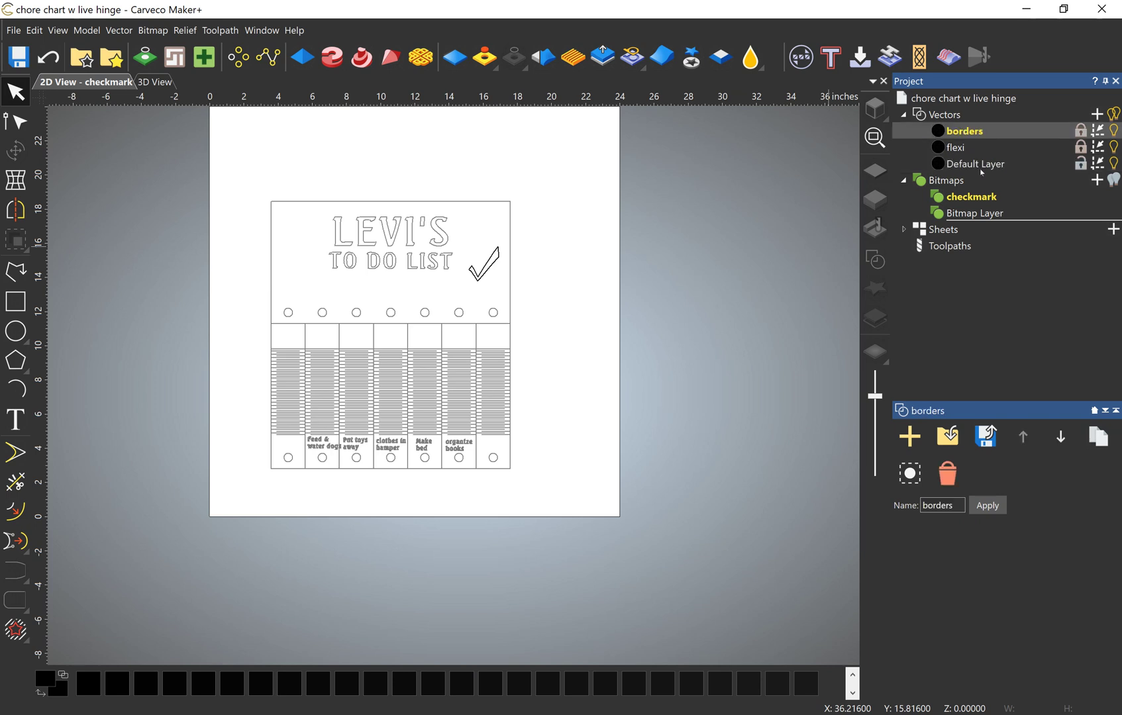
{"action": "left_click", "coordinate": [977, 164]}
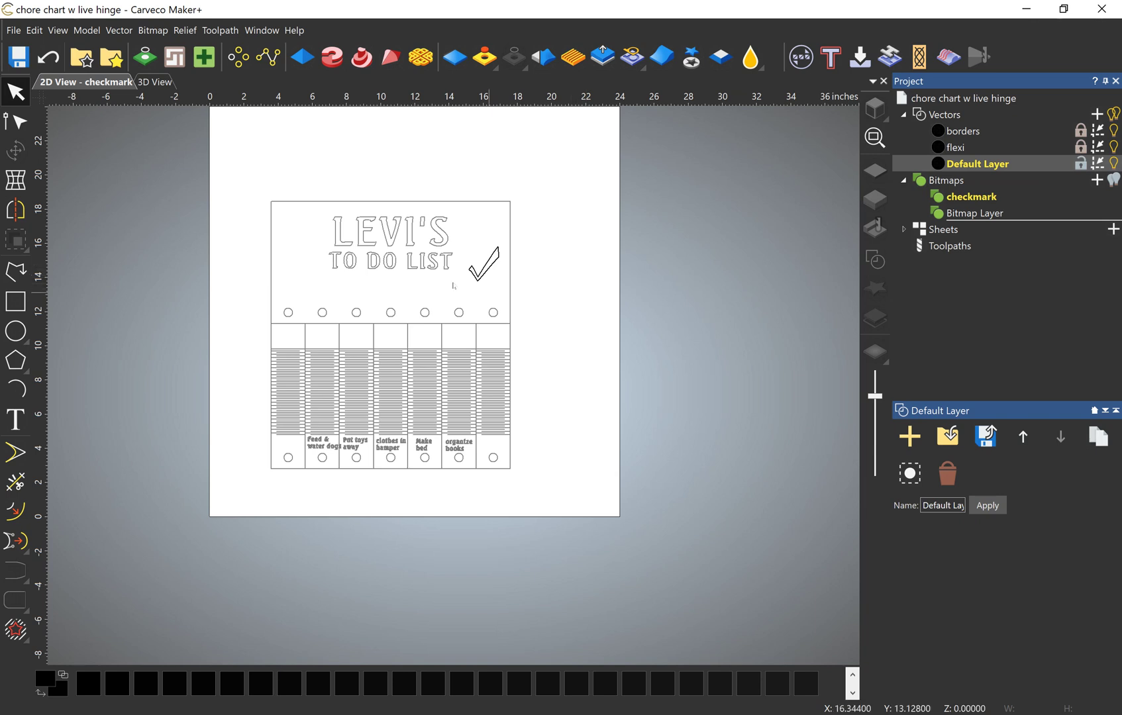
{"action": "scroll", "coordinate": [517, 291], "scroll_direction": "up", "scroll_amount": 2}
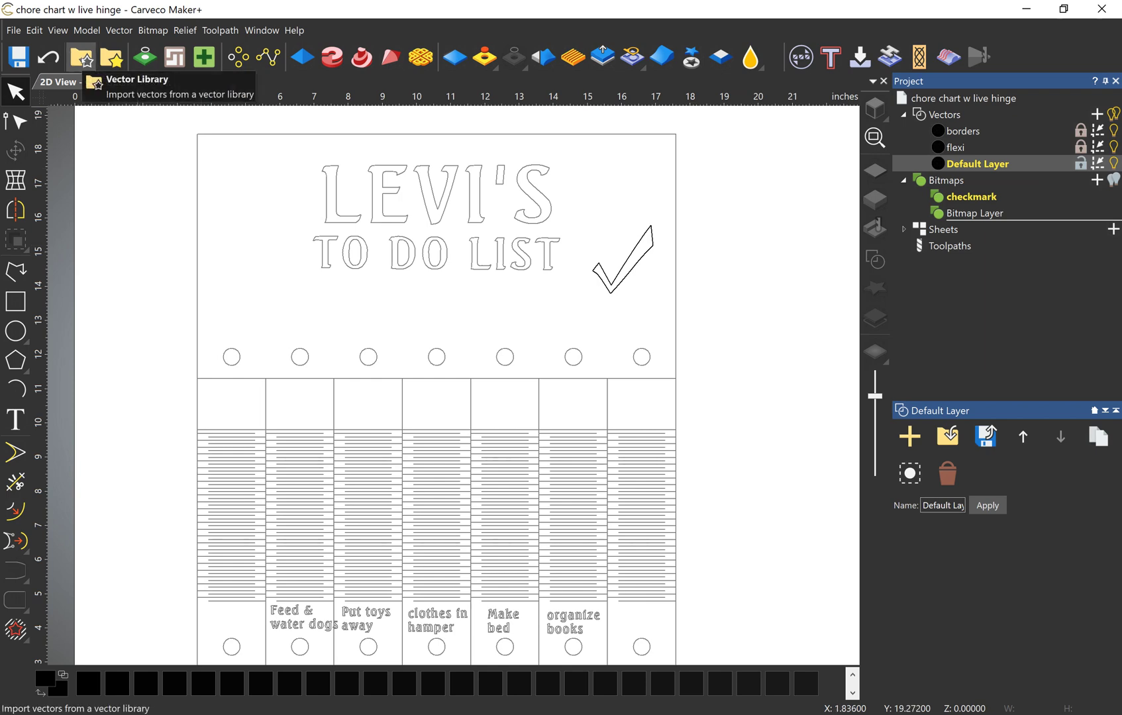
Insert the checkmark from the Objects vector library and move it beside the chart, centred at about X 31.13, Y 16.21 inches.
{"action": "left_click", "coordinate": [81, 57]}
{"action": "left_click", "coordinate": [73, 142]}
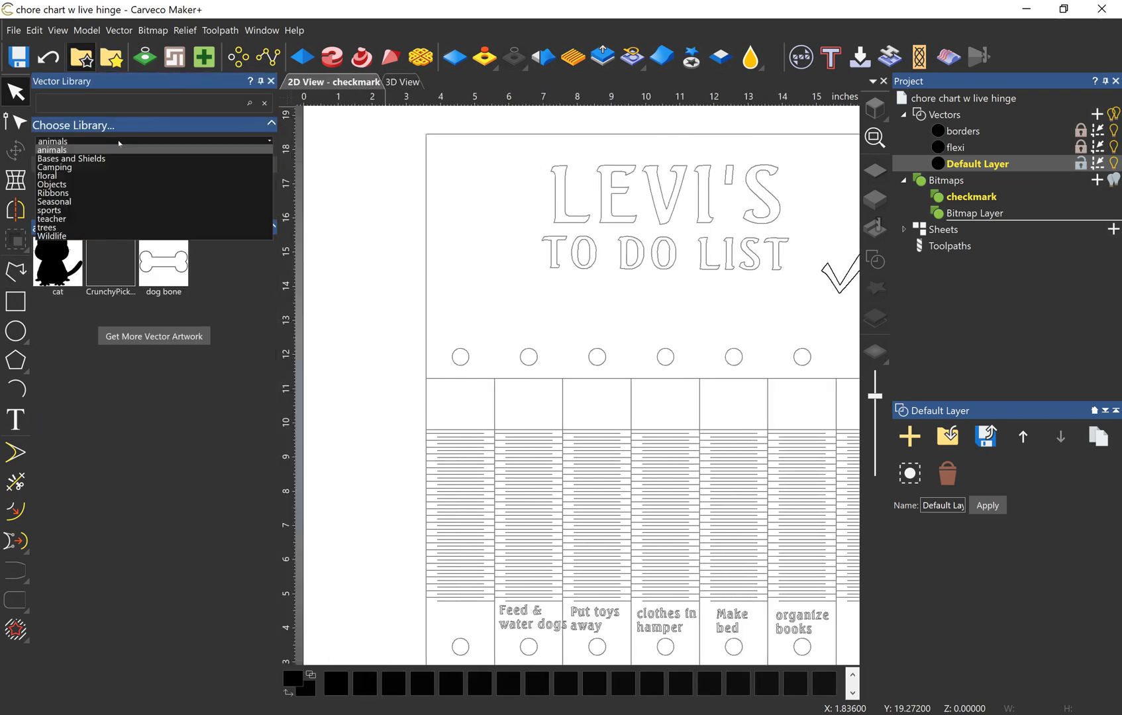
{"action": "left_click", "coordinate": [53, 184]}
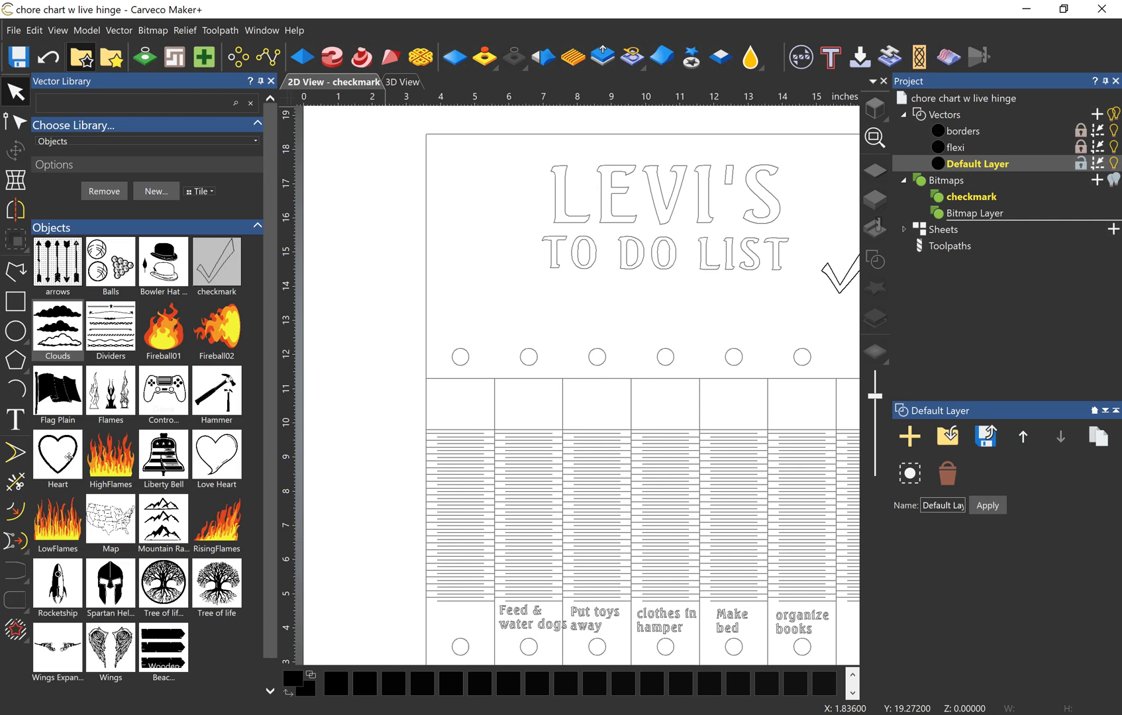
{"action": "left_click_drag", "start_coordinate": [211, 270], "coordinate": [601, 373]}
{"action": "scroll", "coordinate": [601, 372], "scroll_direction": "down", "scroll_amount": 3}
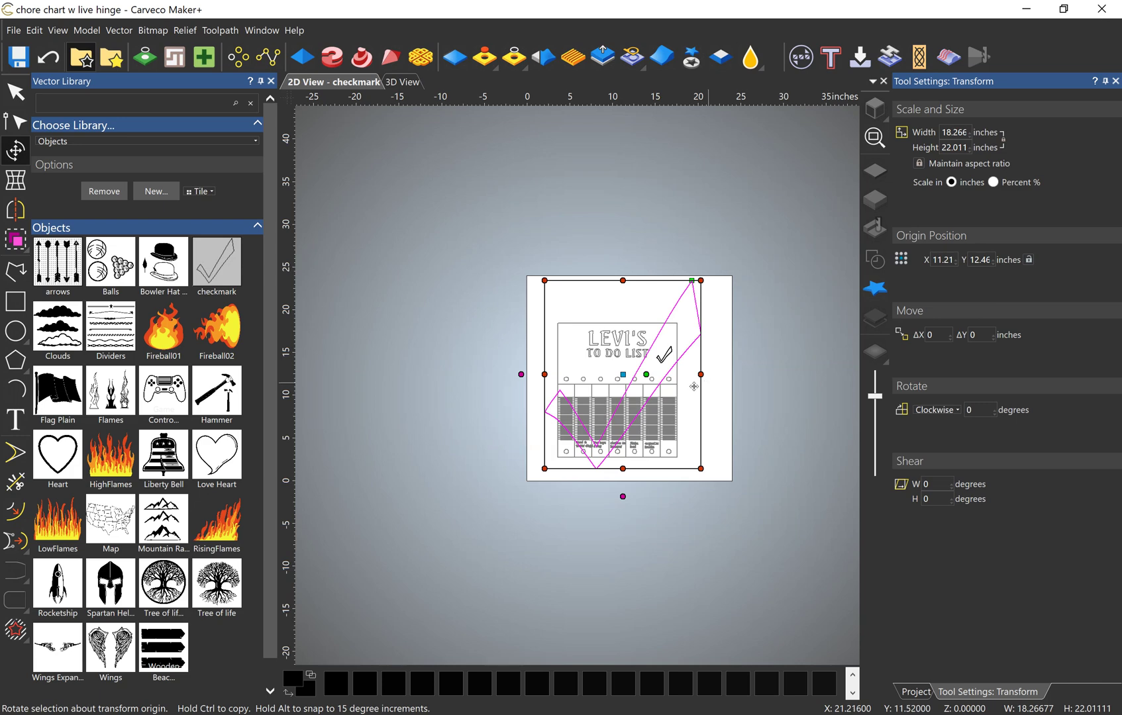
{"action": "left_click_drag", "start_coordinate": [724, 376], "coordinate": [893, 343]}
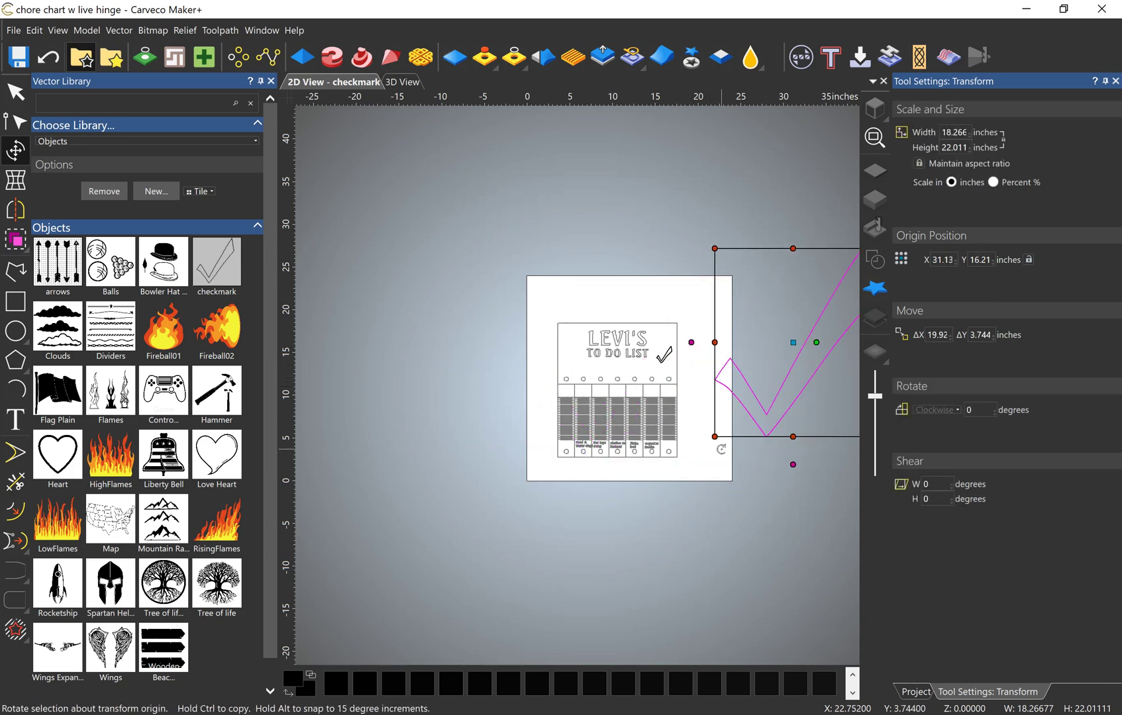
{"action": "left_click", "coordinate": [737, 521]}
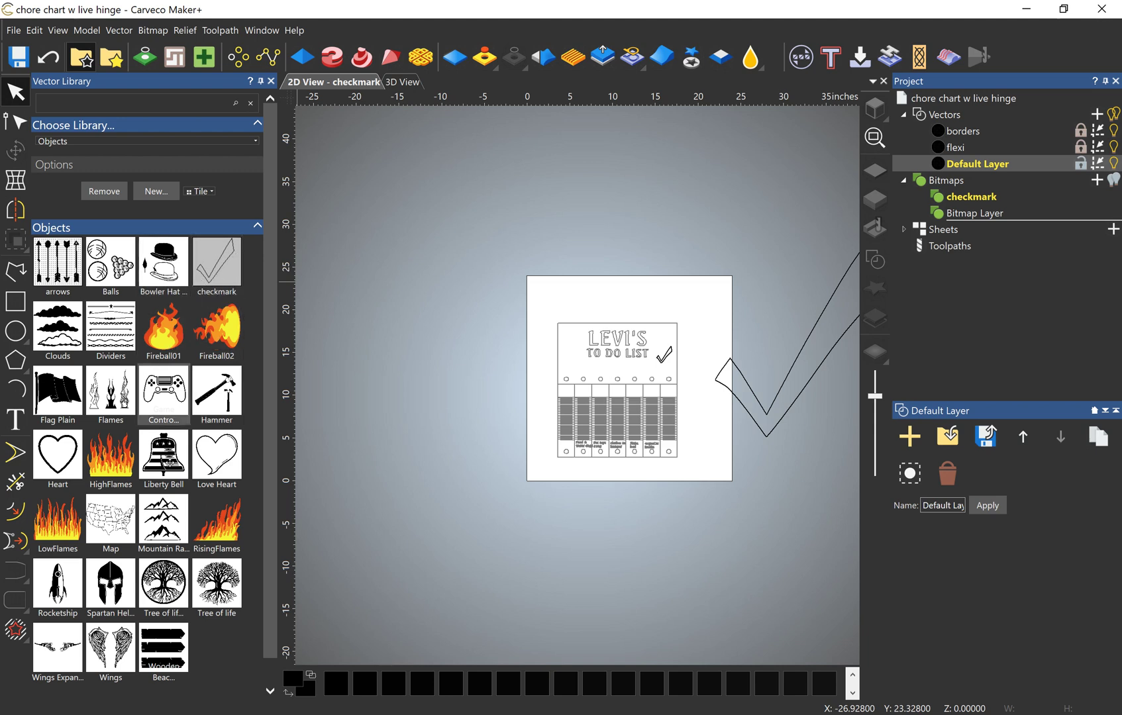
Look through the Objects vector library and select the large checkmark copy beside the chart.
{"action": "scroll", "coordinate": [143, 537], "scroll_direction": "down", "scroll_amount": 1}
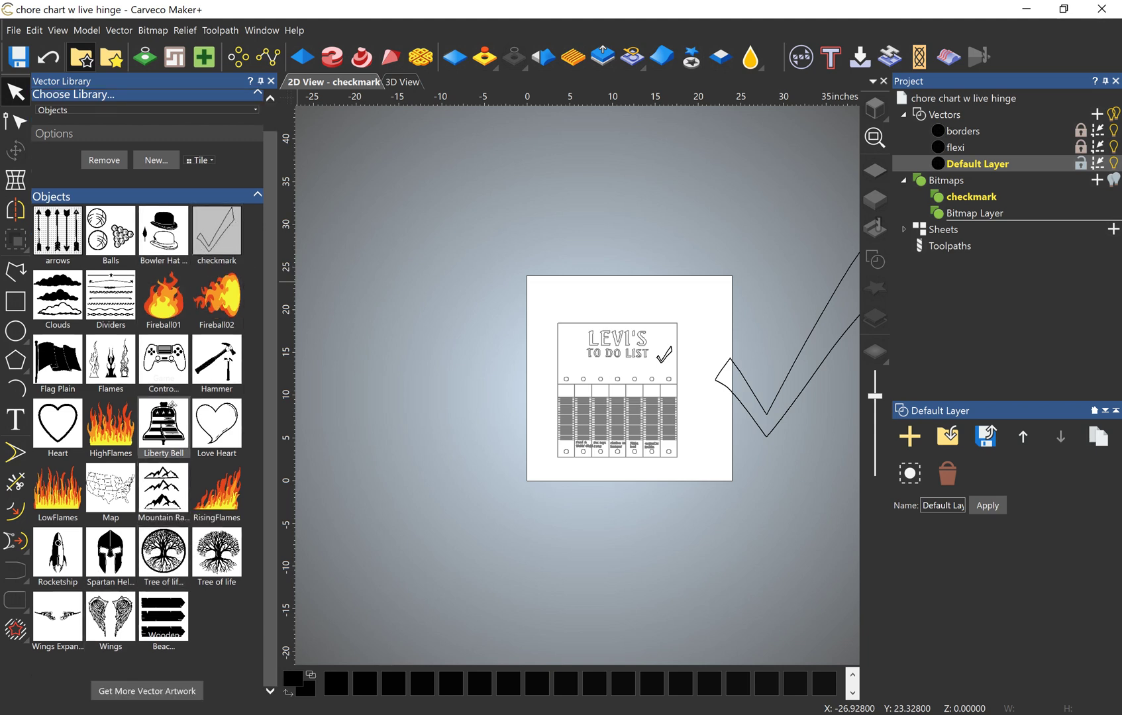
{"action": "scroll", "coordinate": [172, 404], "scroll_direction": "up", "scroll_amount": 1}
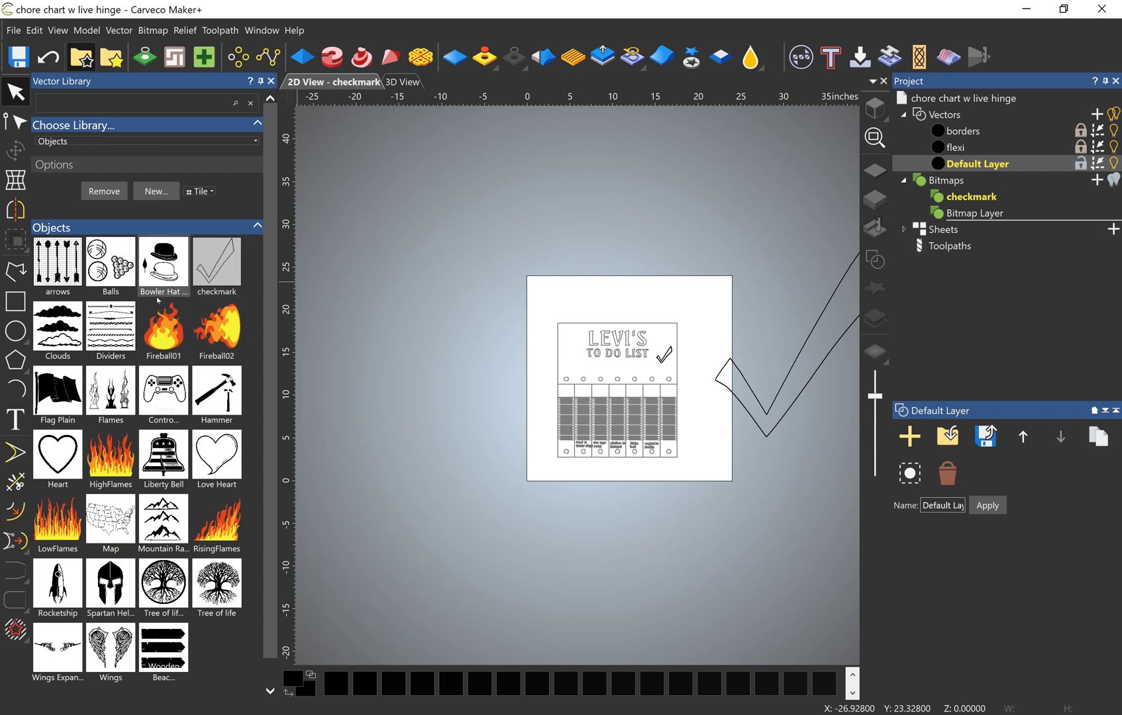
{"action": "left_click", "coordinate": [785, 392]}
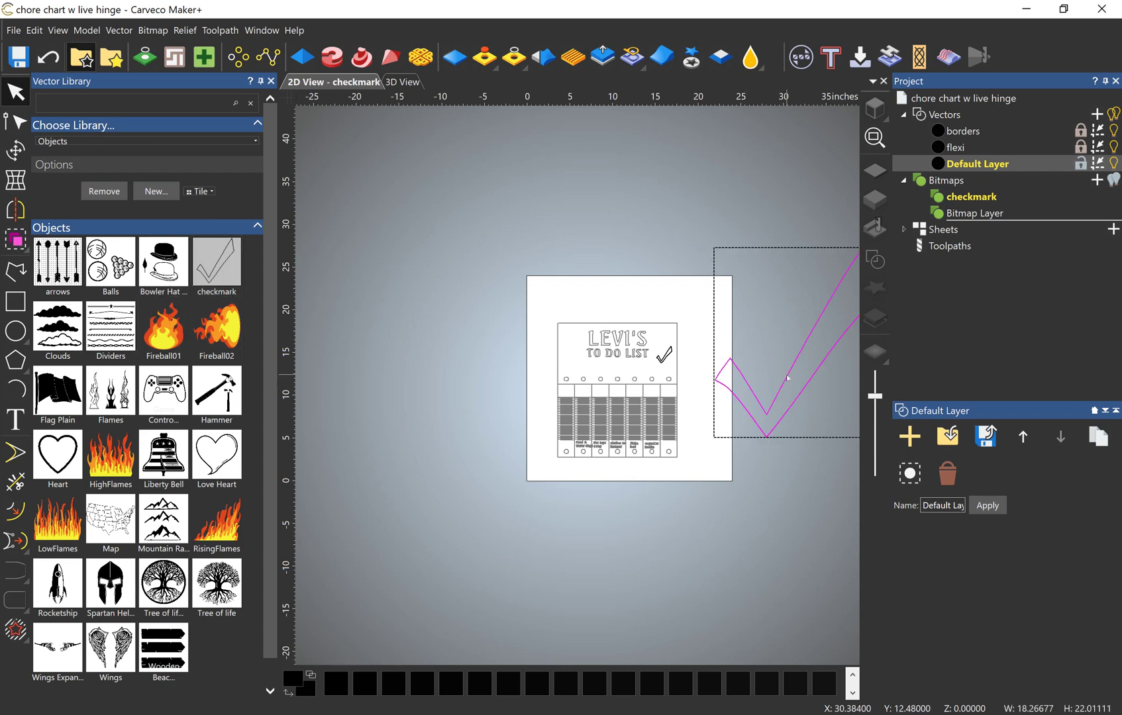